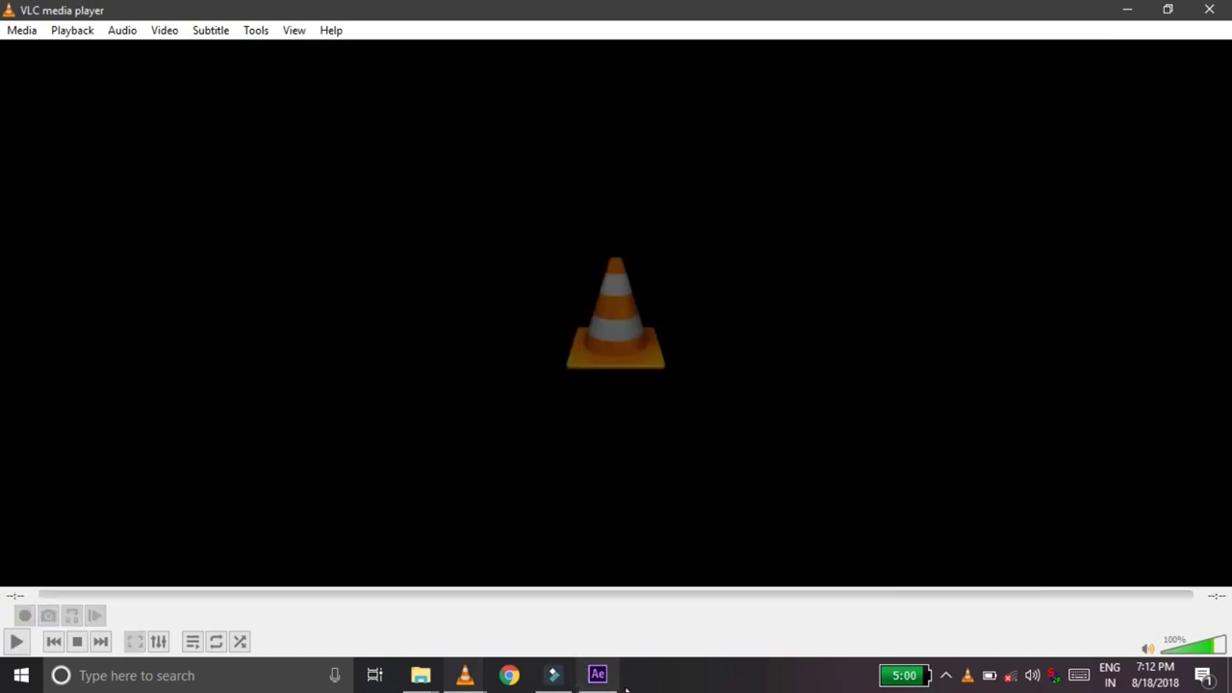
# After sample 3.avi plays in VLC, return to After Effects, where '1. RENDER HERE' renders to Lossless AVI.
pyautogui.click(610, 677)
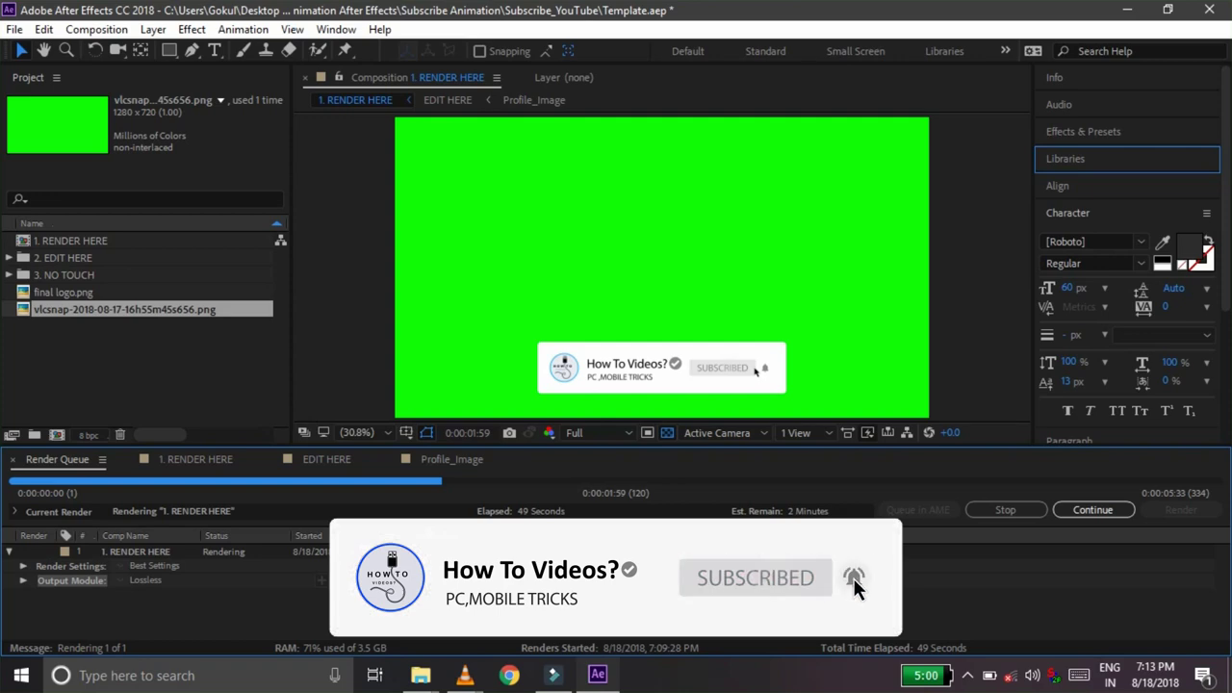
# Open the screen recorder's menu from the hidden system-tray icons.
pyautogui.click(967, 674)
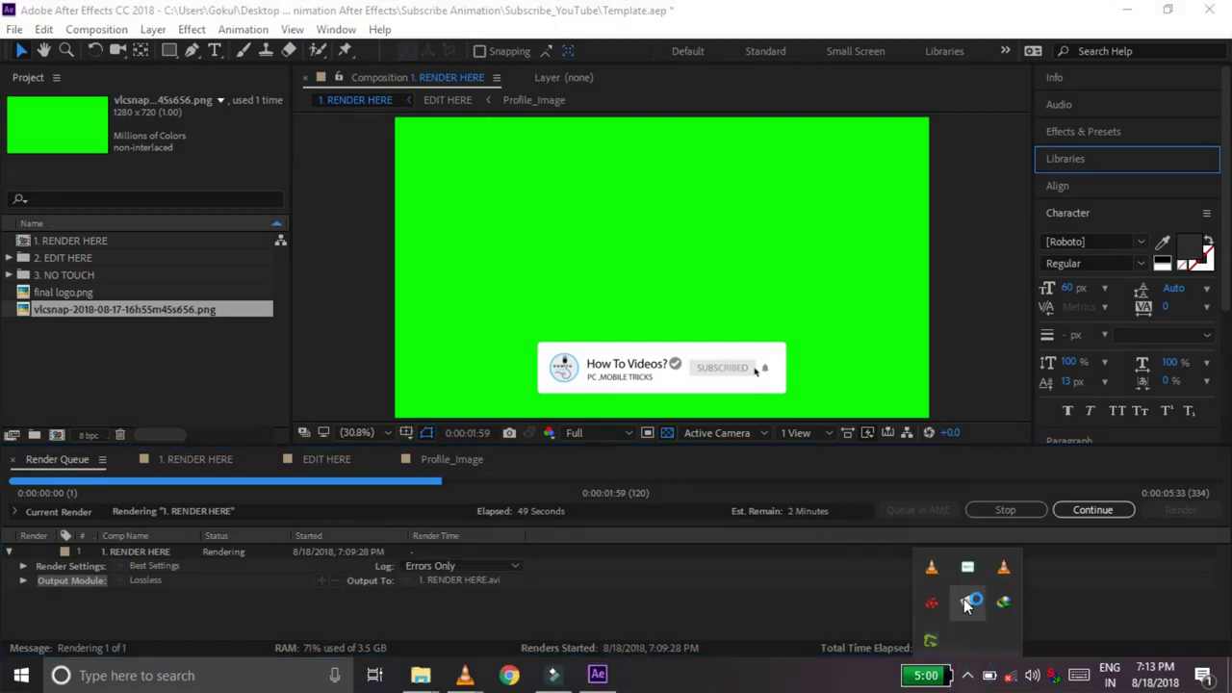
pyautogui.rightClick(966, 570)
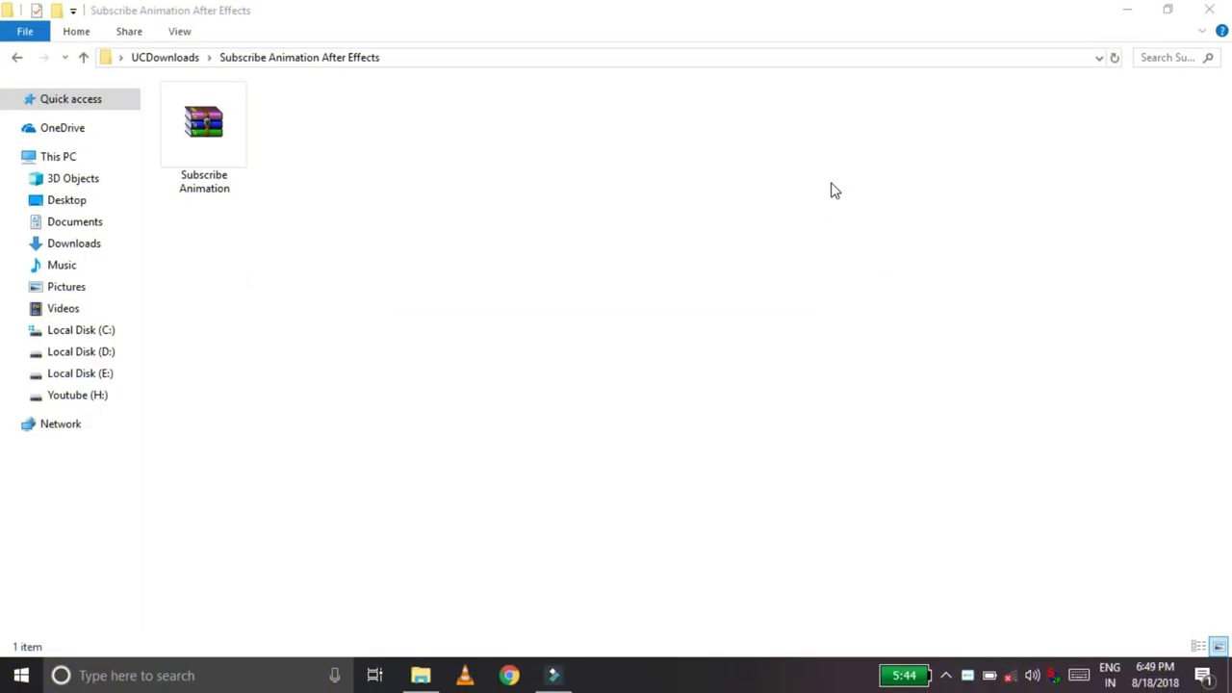
# Extract the Subscribe Animation archive with Extract files... and open the extracted folder.
pyautogui.rightClick(232, 151)
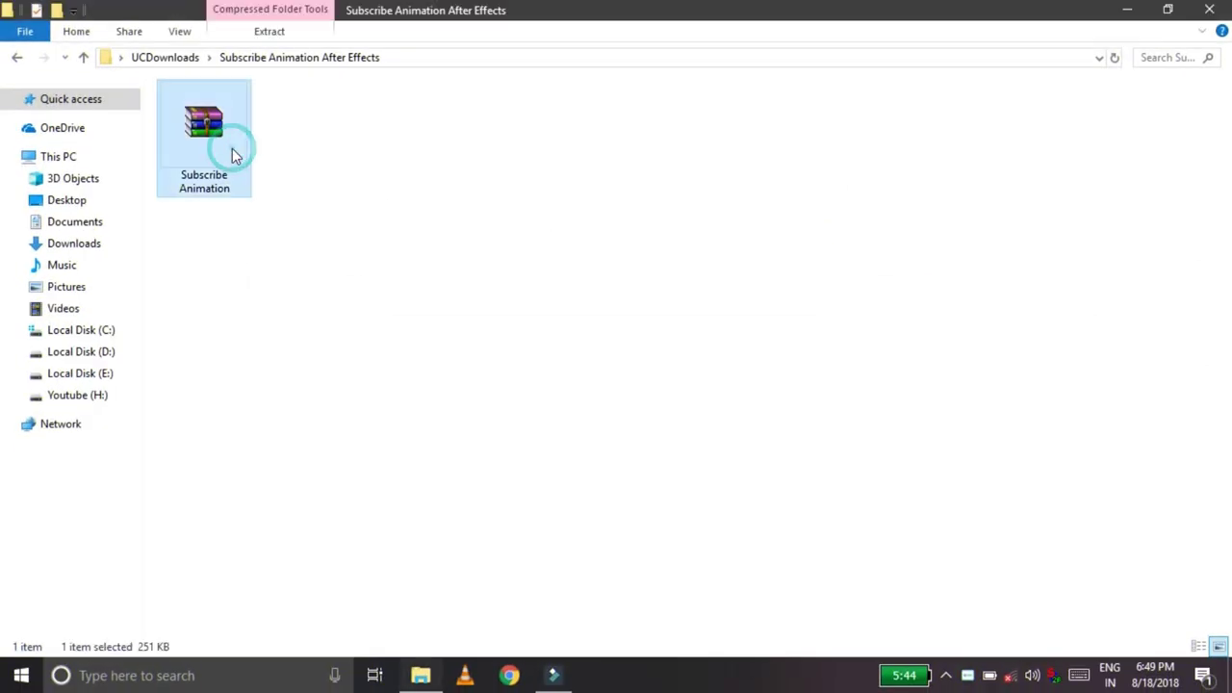
pyautogui.click(210, 132)
pyautogui.rightClick(211, 129)
pyautogui.click(292, 243)
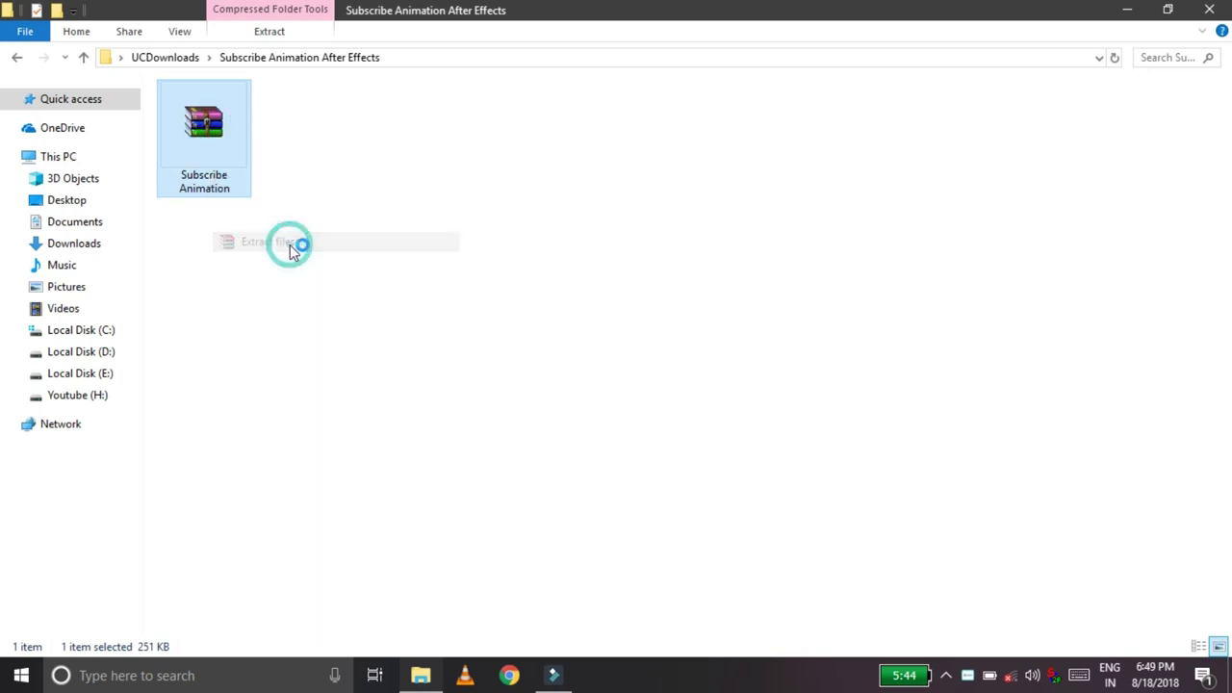
pyautogui.press('Return')
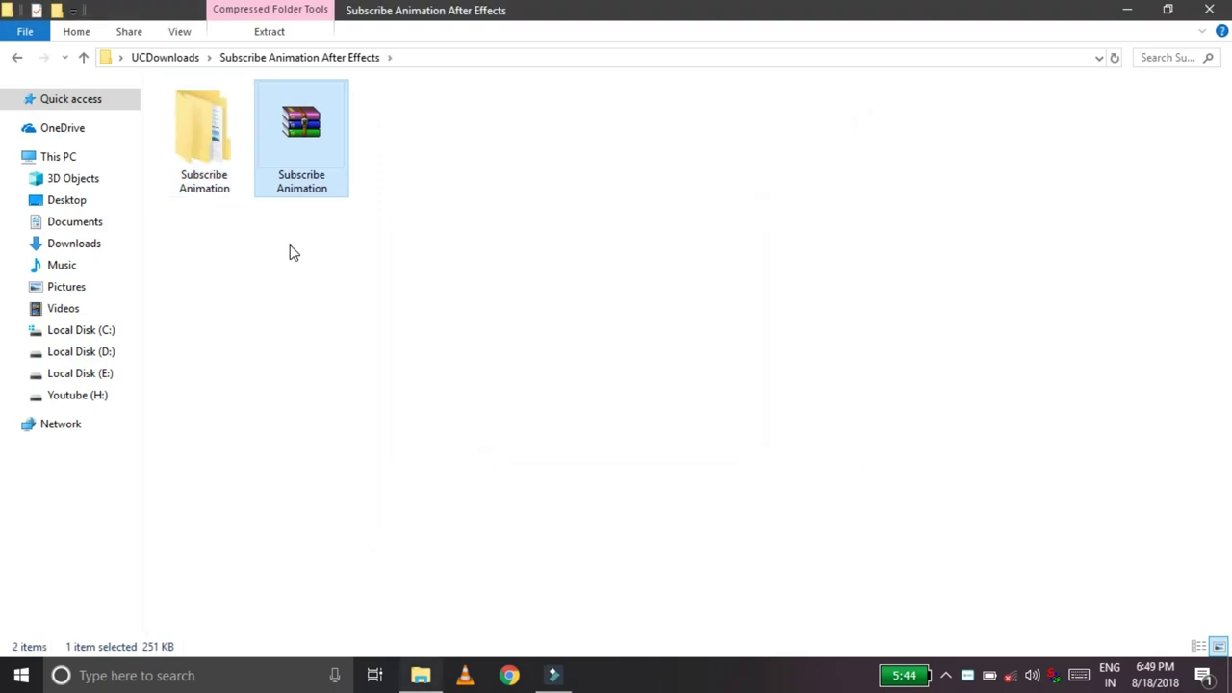
pyautogui.doubleClick(234, 168)
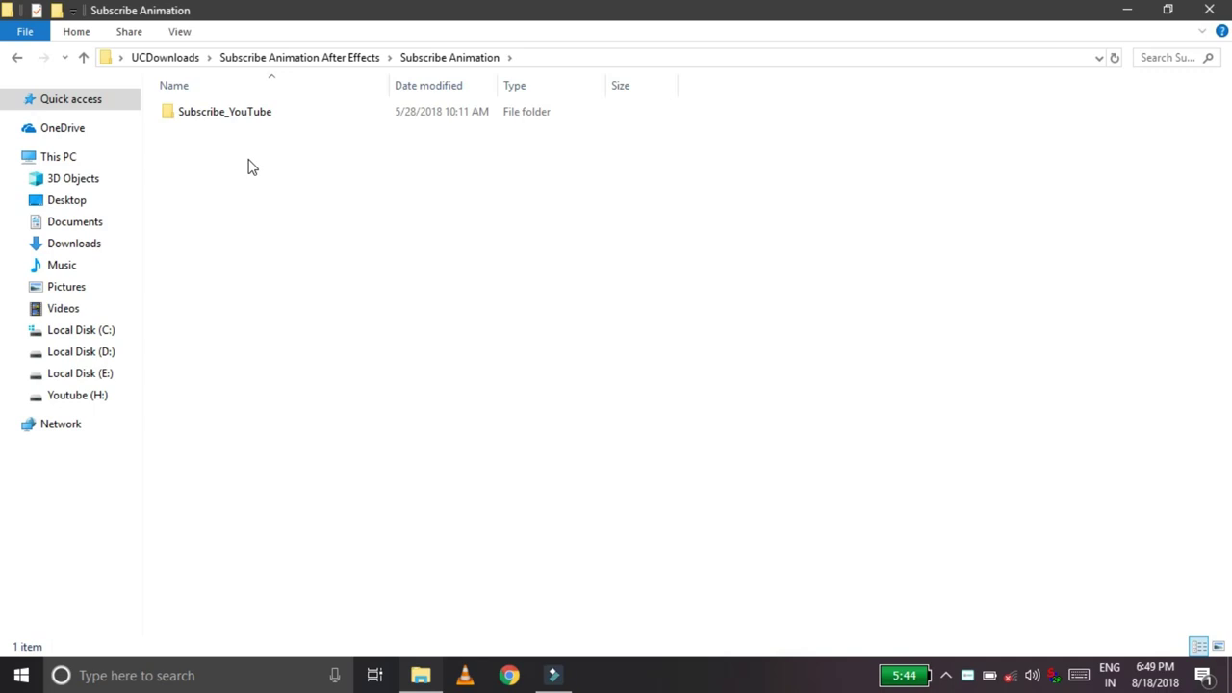
# Open the Subscribe_YouTube folder and select the Template project file.
pyautogui.click(235, 114)
pyautogui.doubleClick(231, 111)
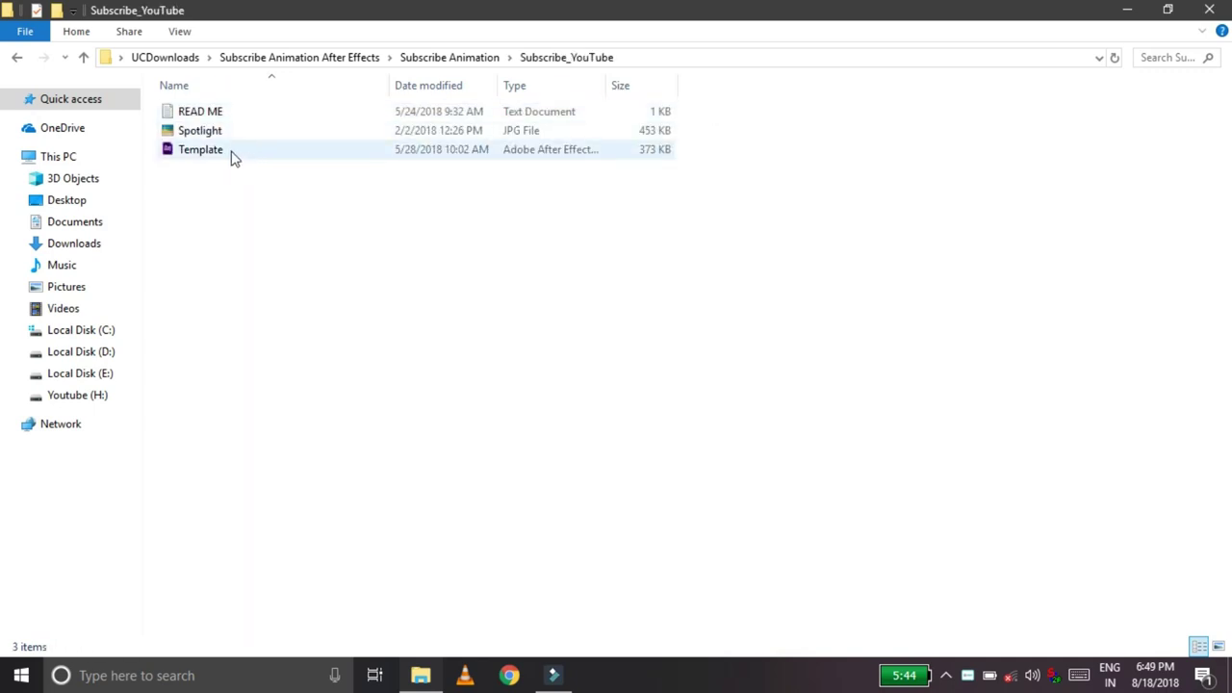
pyautogui.click(219, 133)
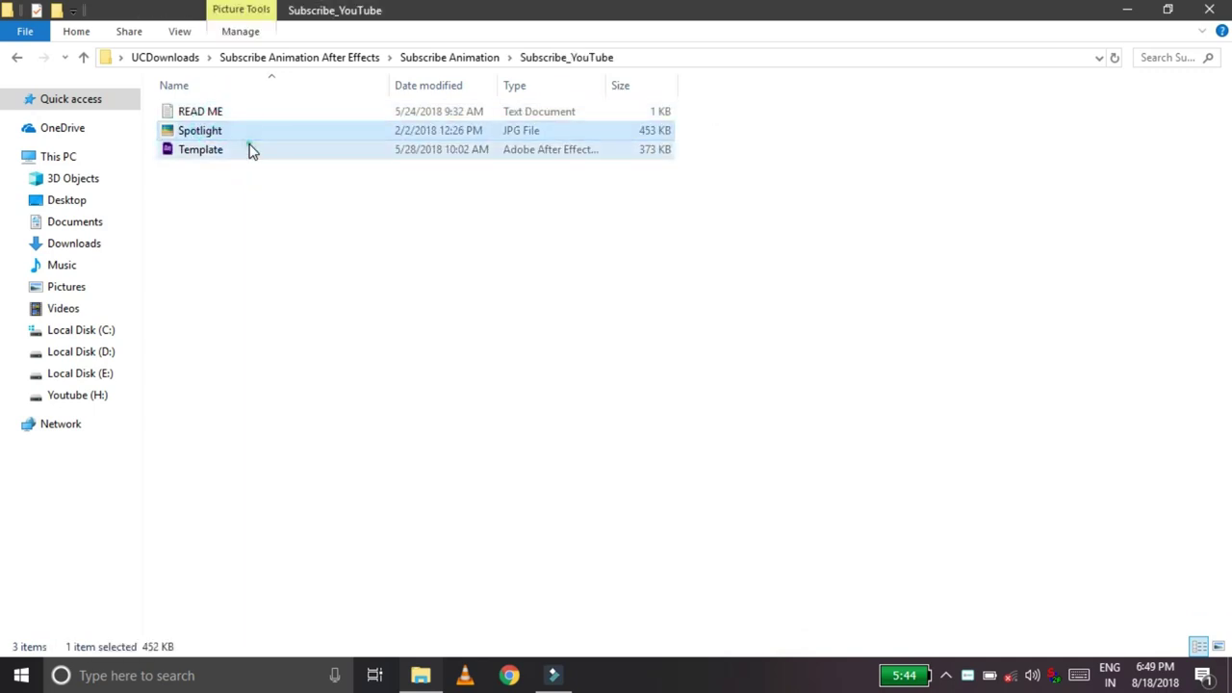
pyautogui.click(248, 149)
# Launch Template.aep in After Effects, then bring up the screen recorder's tray menu.
pyautogui.doubleClick(296, 156)
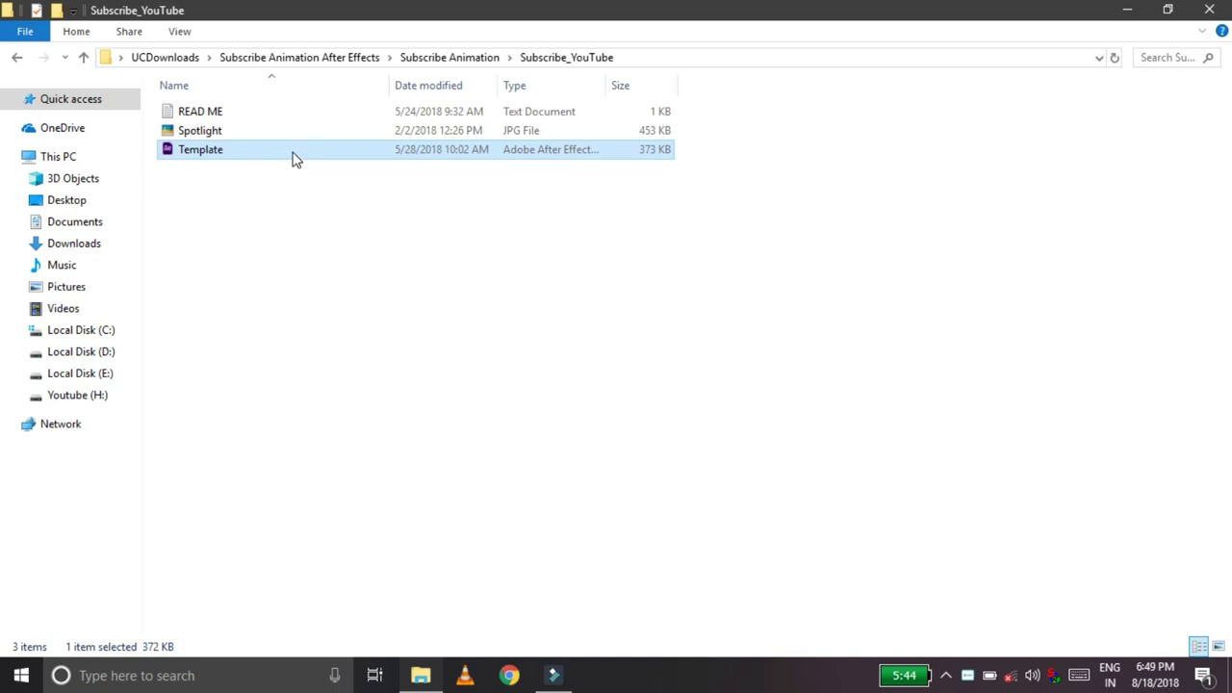
pyautogui.doubleClick(295, 159)
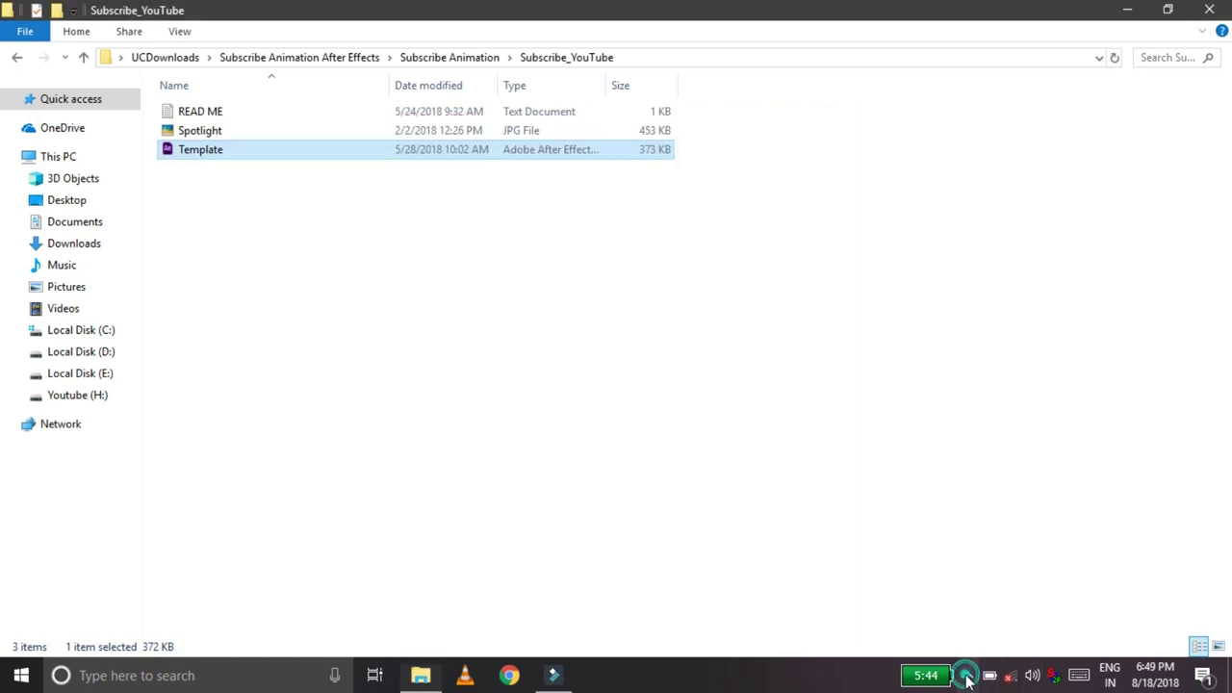
pyautogui.click(967, 676)
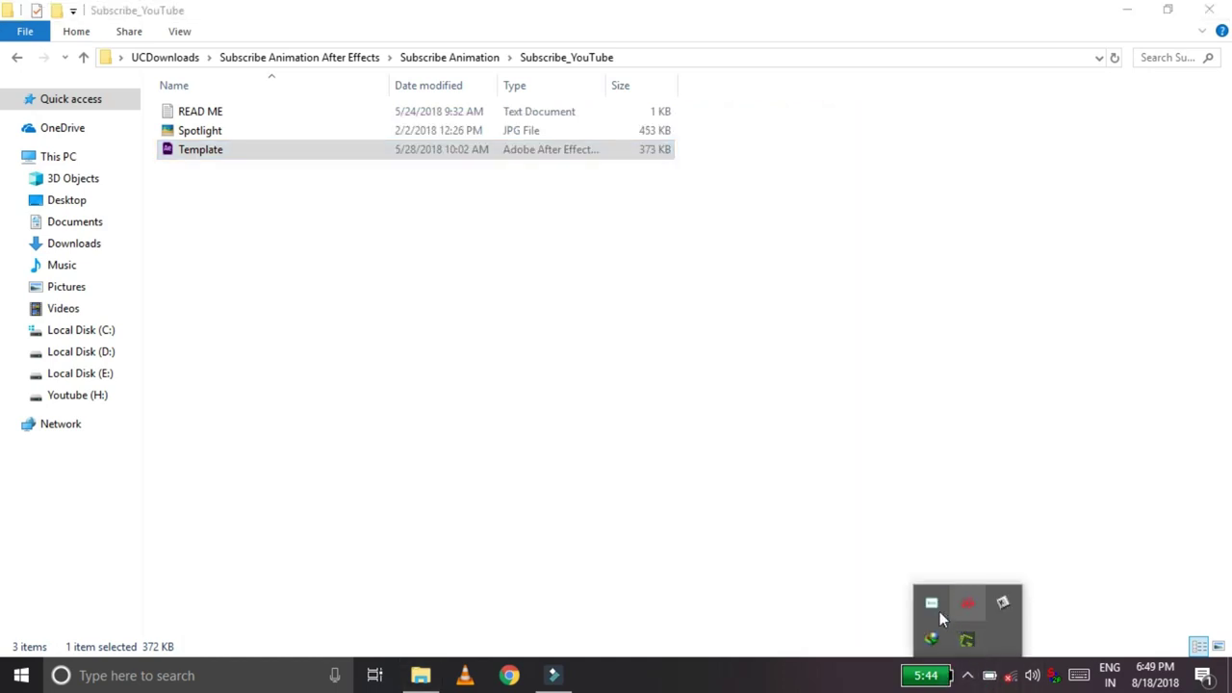
pyautogui.rightClick(940, 612)
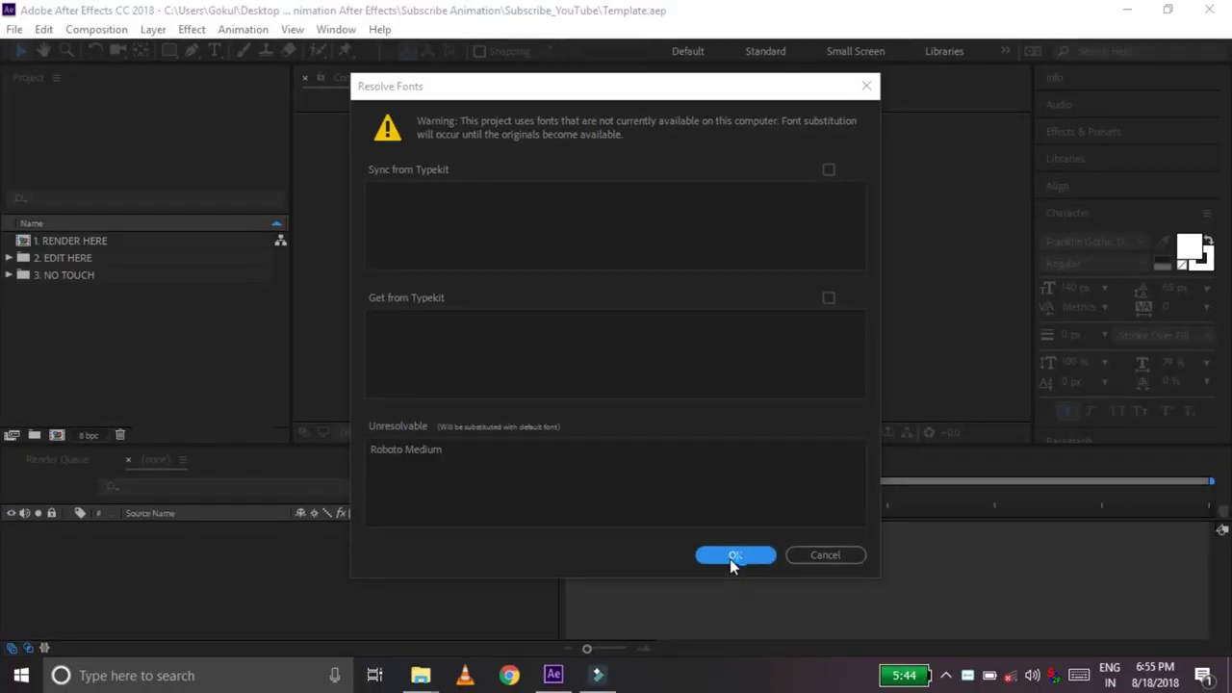
# Accept the Roboto Medium font substitution, open the EDIT HERE composition and rewind it to the start.
pyautogui.click(730, 557)
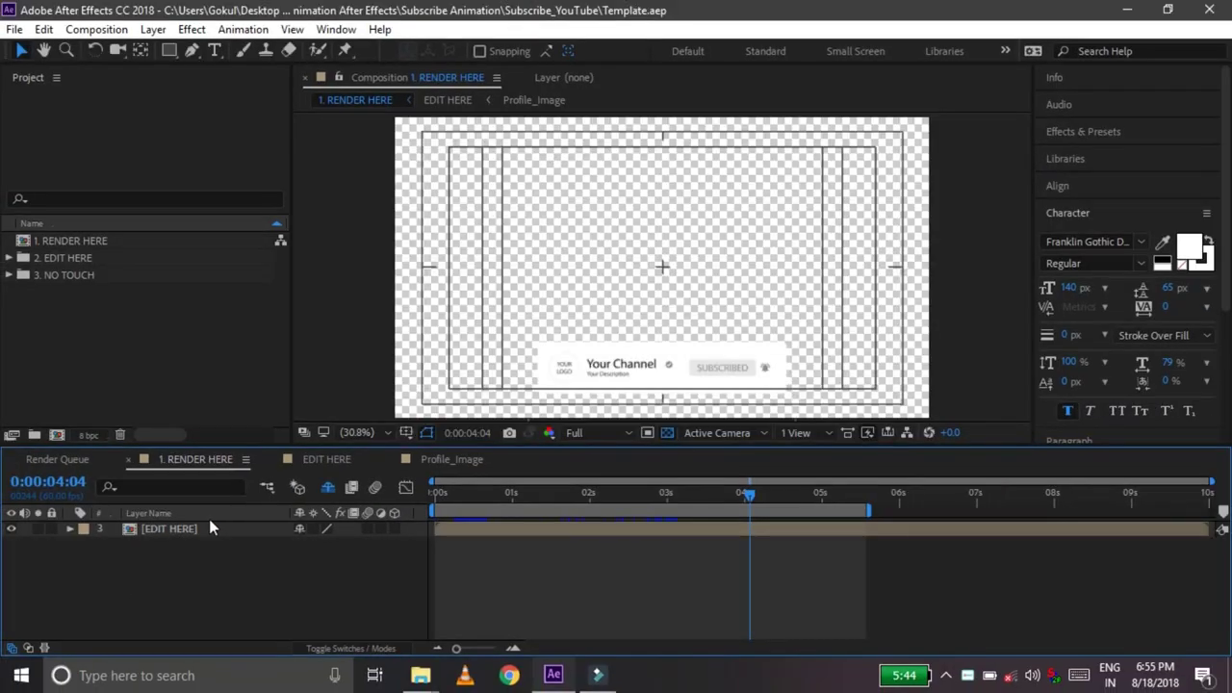
pyautogui.click(194, 531)
pyautogui.doubleClick(193, 530)
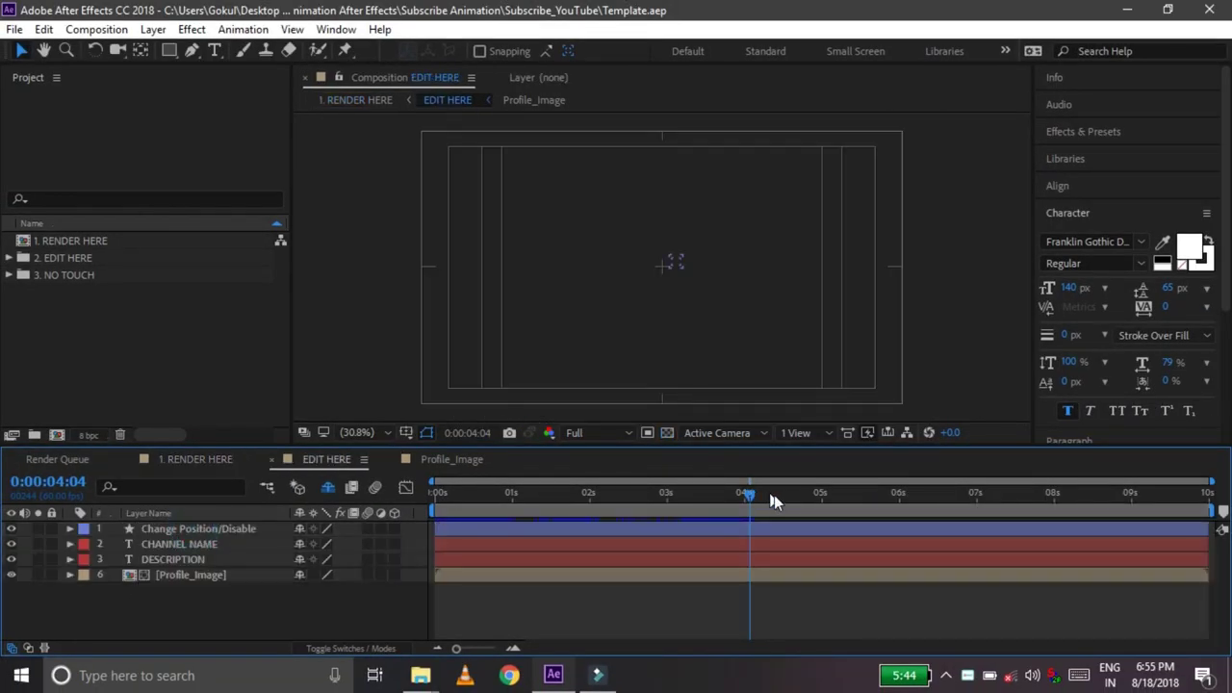
pyautogui.moveTo(749, 497); pyautogui.dragTo(707, 496)
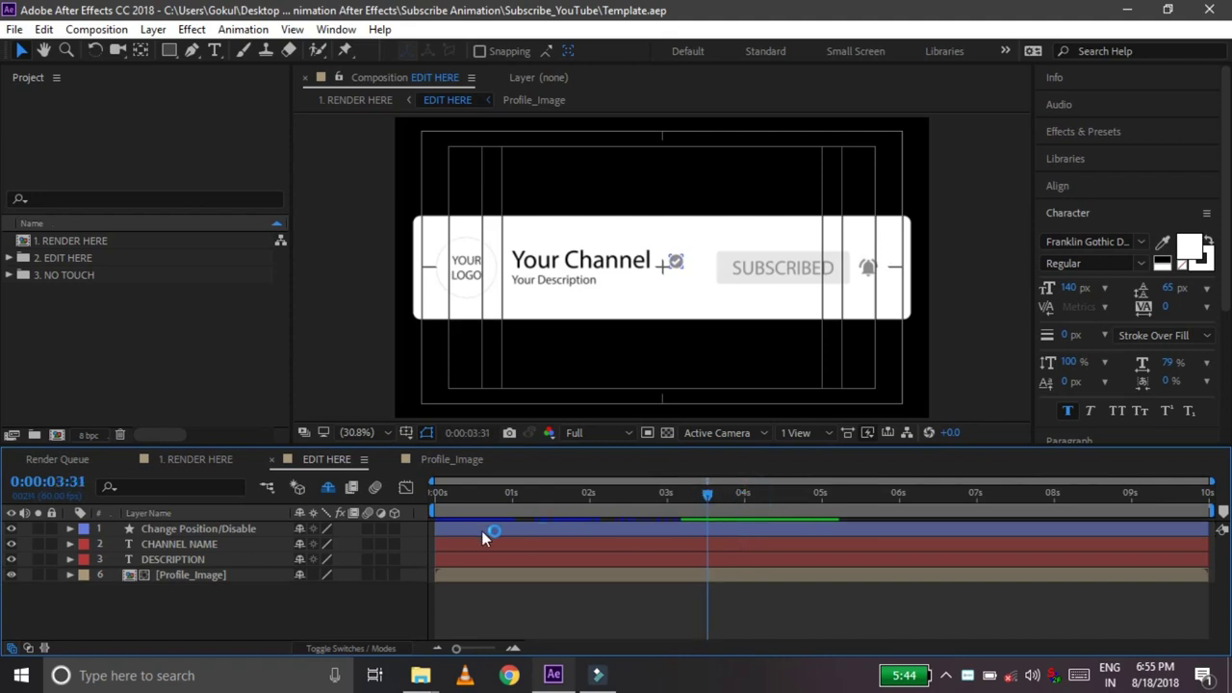
pyautogui.press('Home')
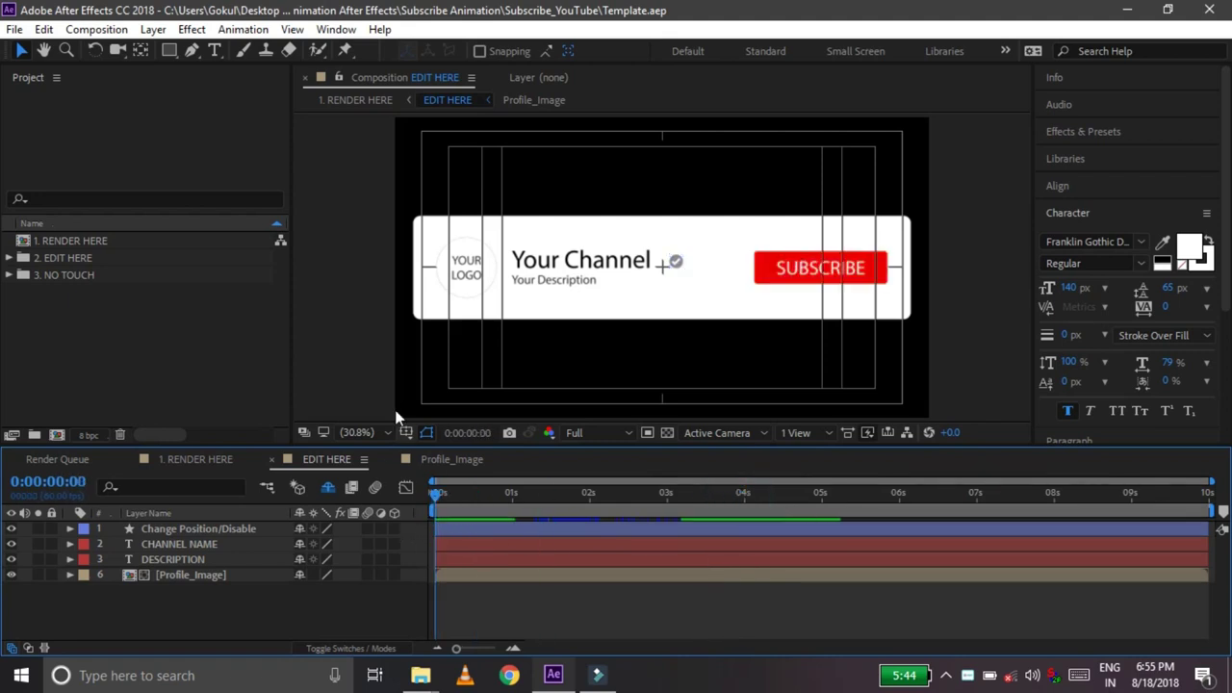
pyautogui.click(84, 356)
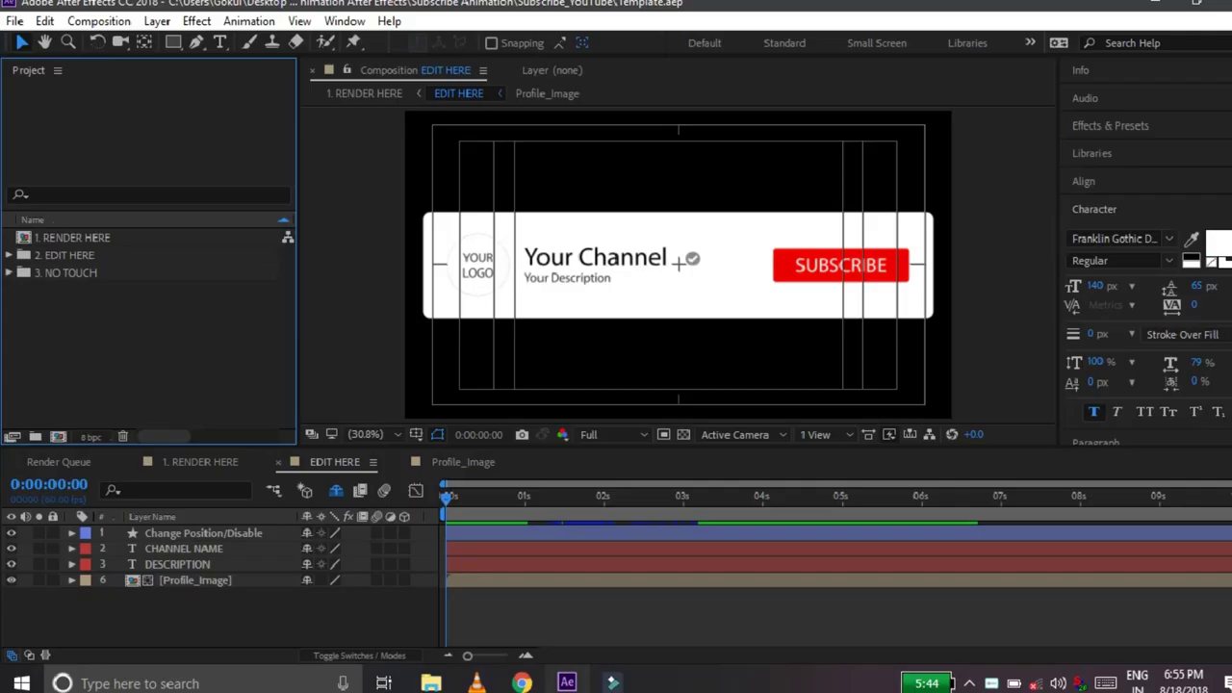
# Import final logo.png via Import > File... and switch to the Profile_Image composition.
pyautogui.rightClick(84, 356)
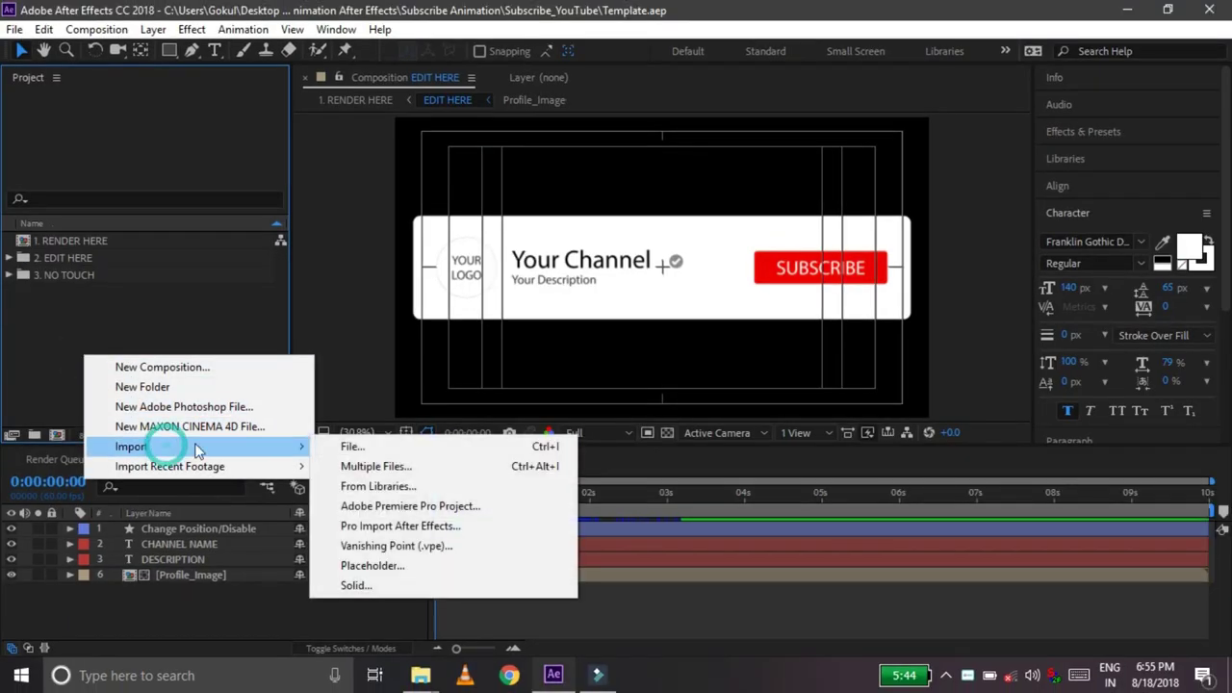
pyautogui.moveTo(308, 446)
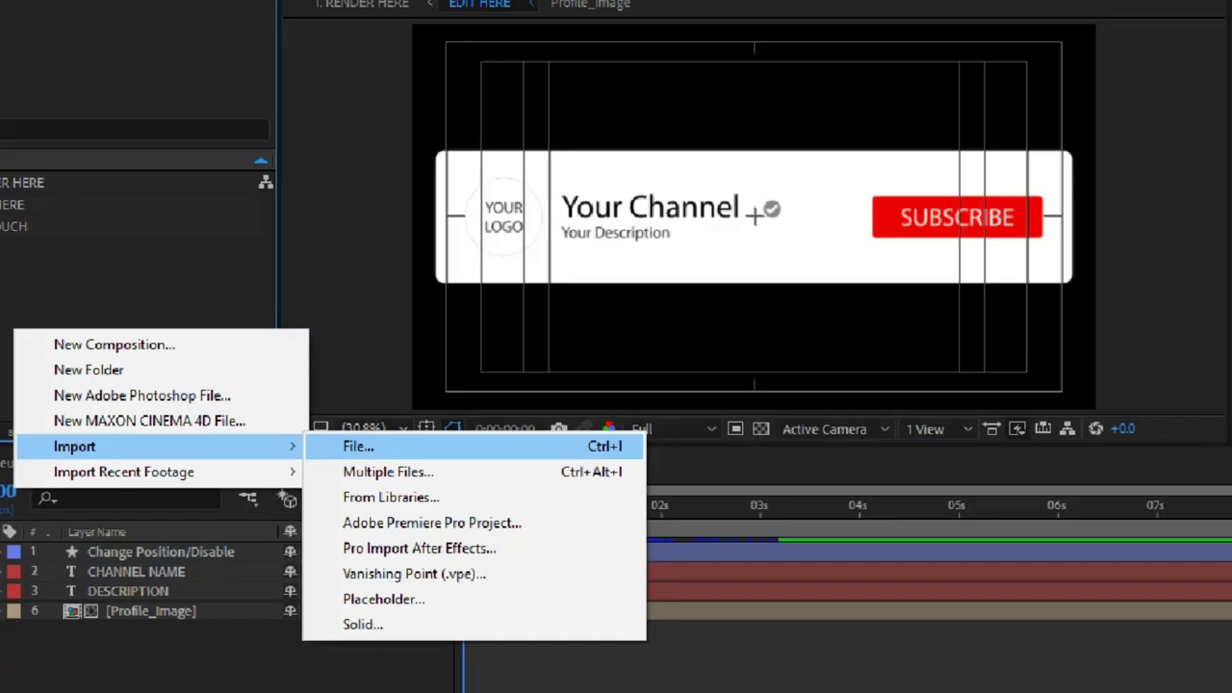
pyautogui.click(347, 447)
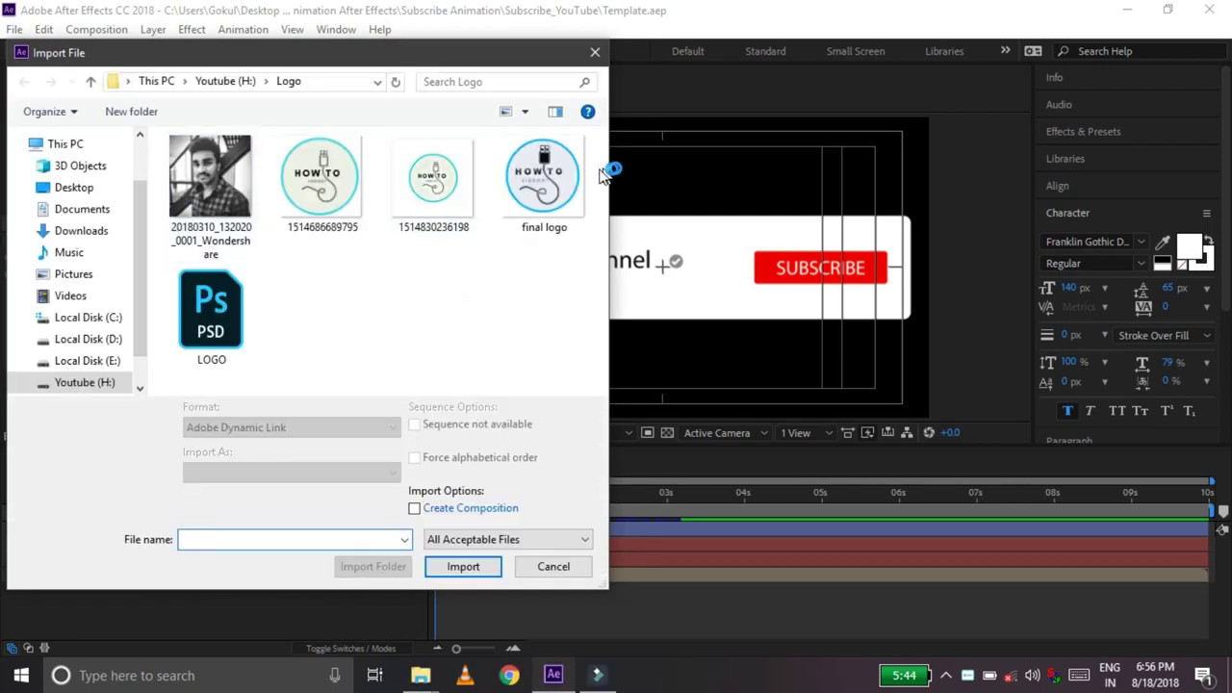
pyautogui.doubleClick(564, 171)
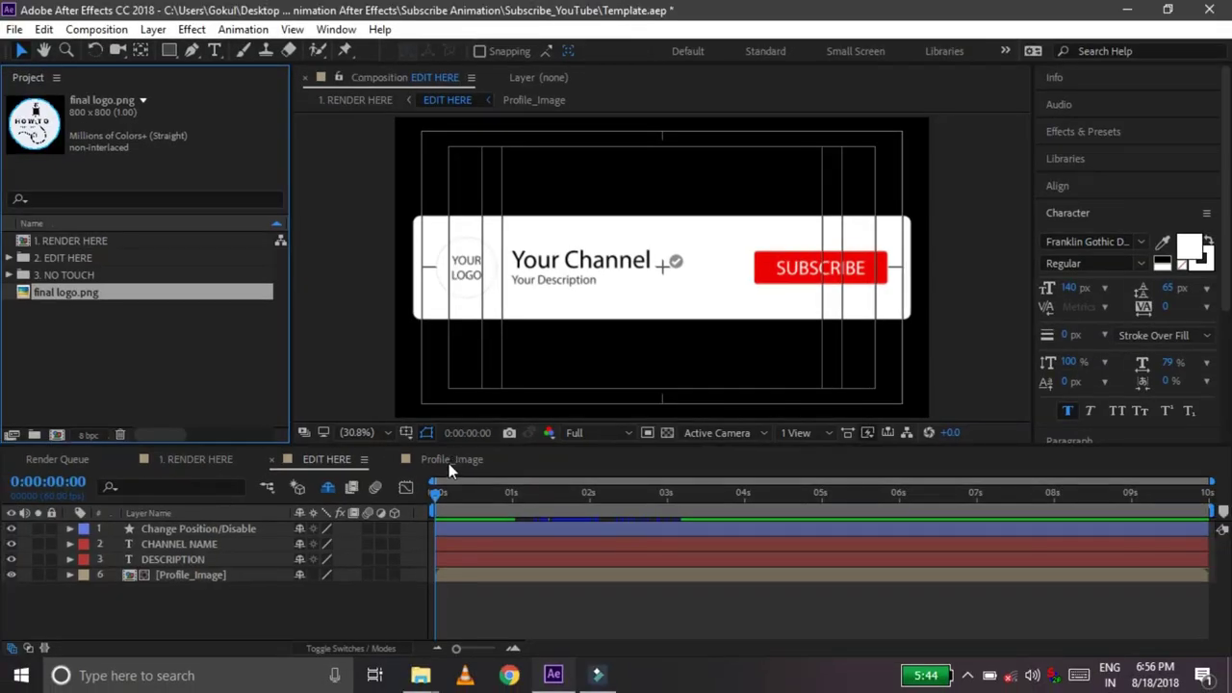
pyautogui.click(449, 461)
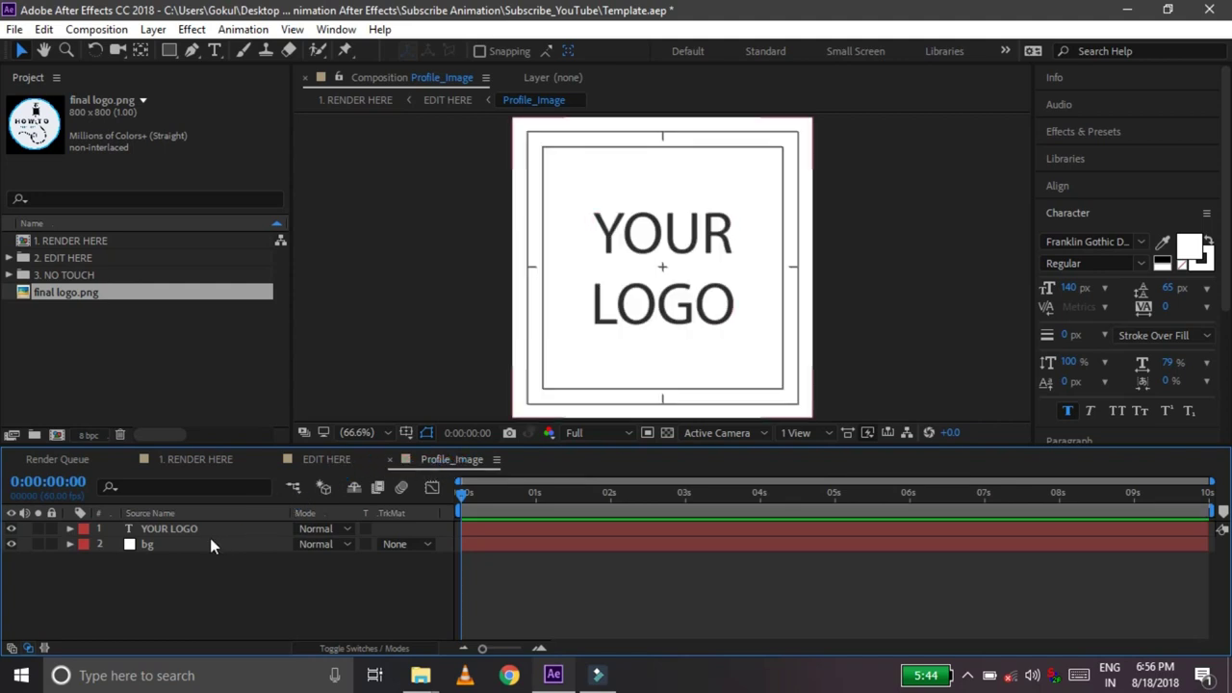
# Replace the YOUR LOGO text layer with final logo.png placed above bg, and save the project.
pyautogui.click(200, 531)
pyautogui.rightClick(189, 531)
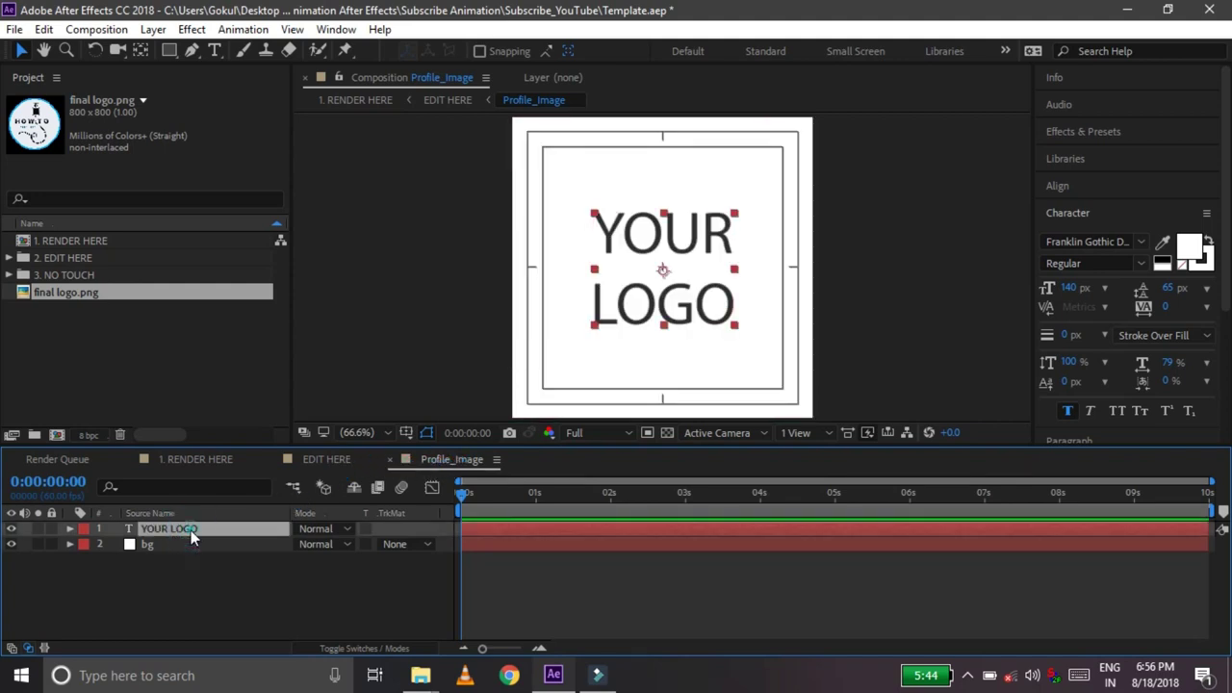
pyautogui.click(190, 531)
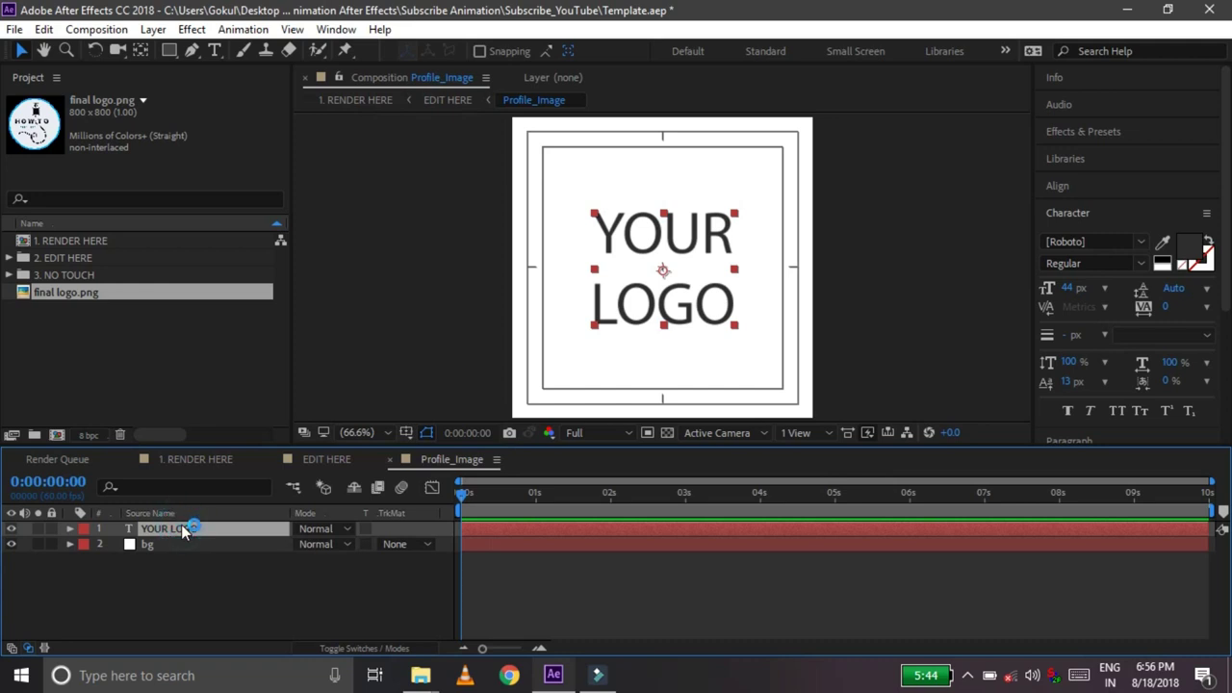
pyautogui.press('Delete')
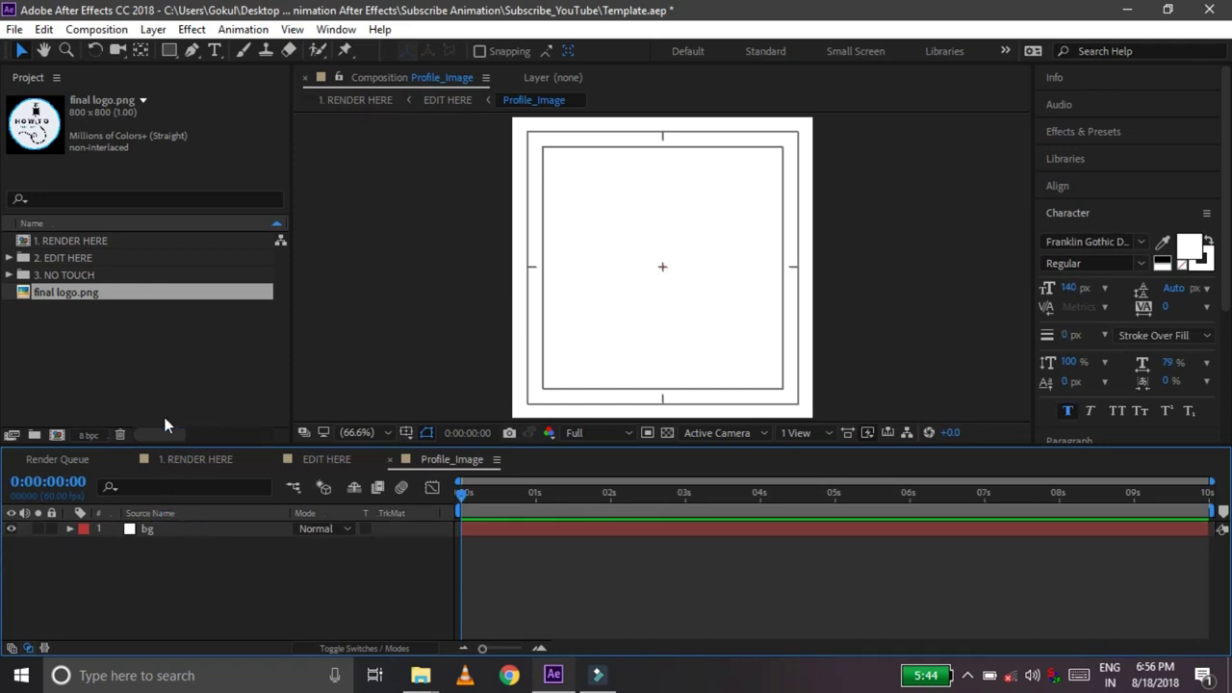
pyautogui.moveTo(102, 288); pyautogui.dragTo(159, 545)
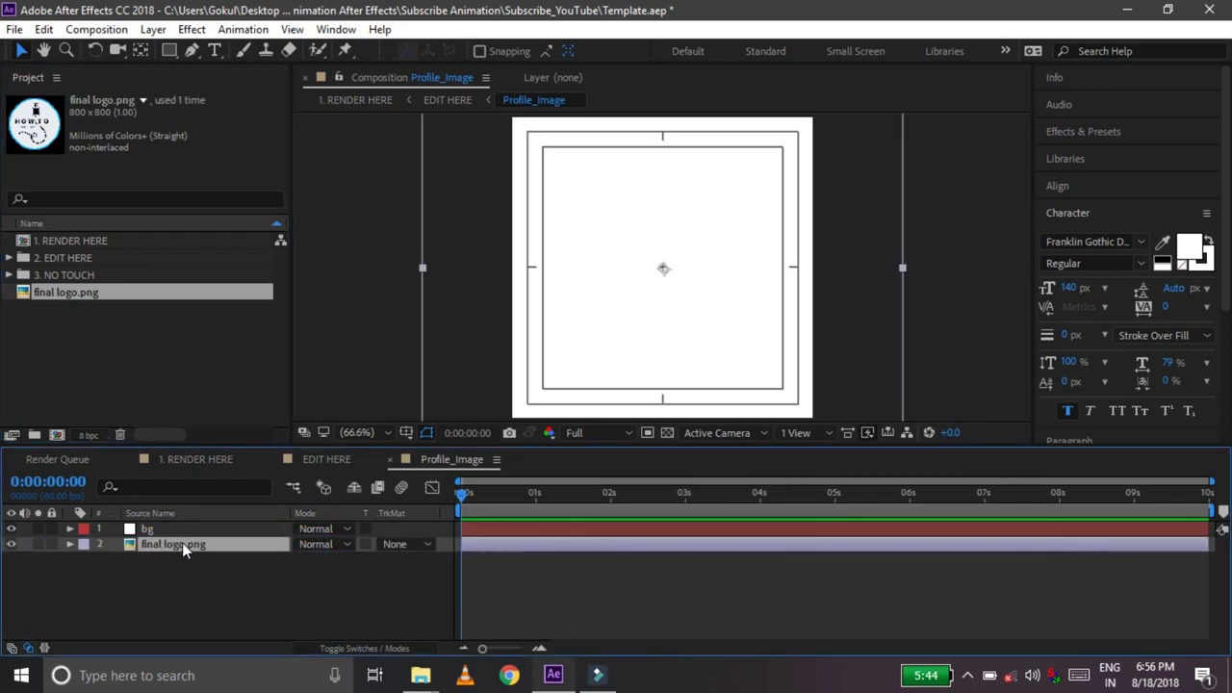
pyautogui.moveTo(200, 542); pyautogui.dragTo(189, 529)
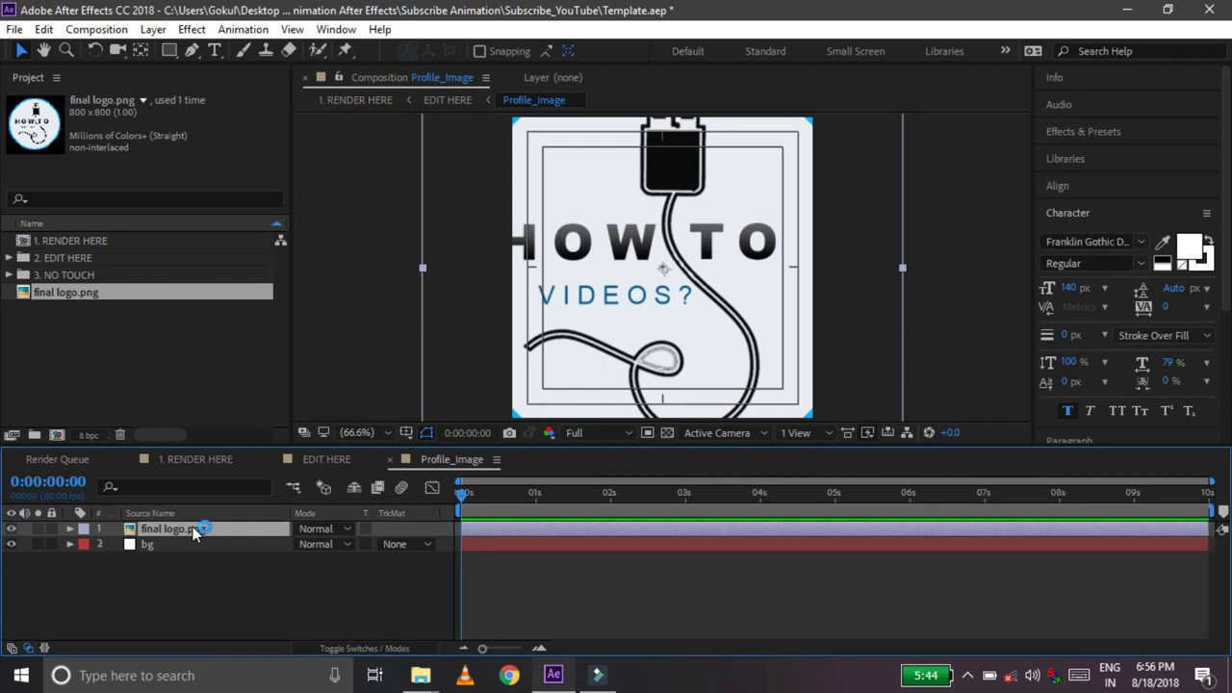
pyautogui.hotkey('ctrl', 's')
# Scale the logo layer down to 59% to fit the circular frame.
pyautogui.press('s')
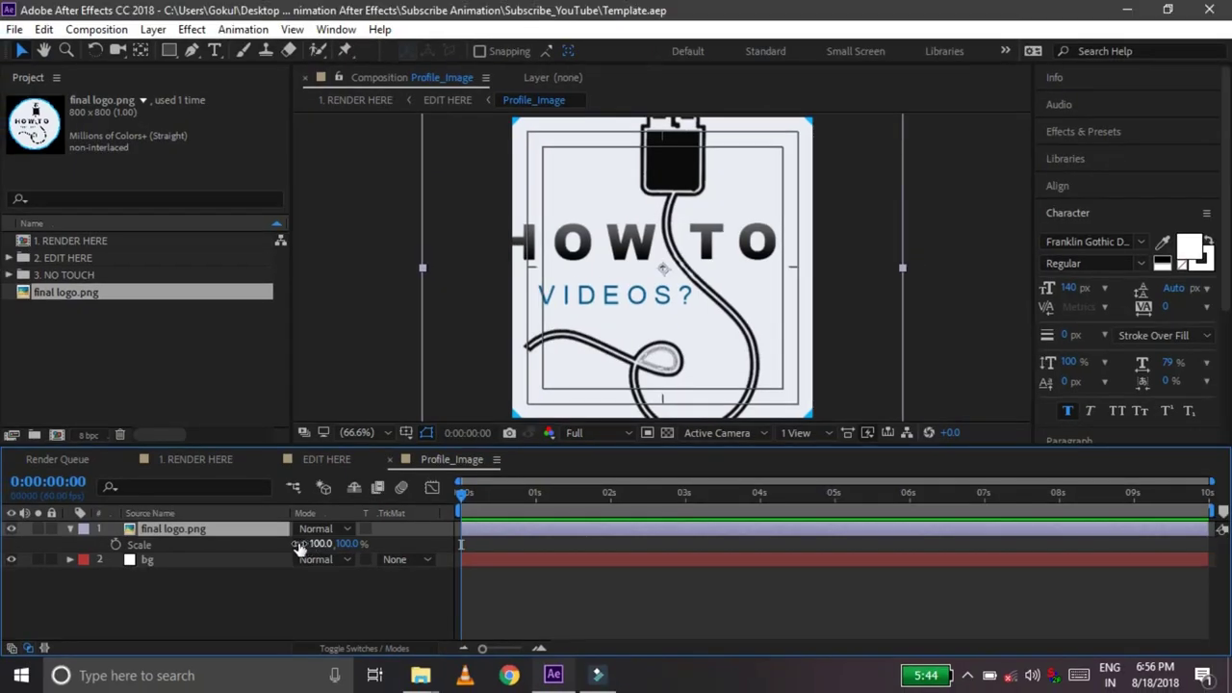
pyautogui.click(314, 544)
pyautogui.moveTo(314, 544)
pyautogui.mouseDown()
pyautogui.moveTo(268, 547)
pyautogui.moveTo(304, 569)
pyautogui.mouseUp()
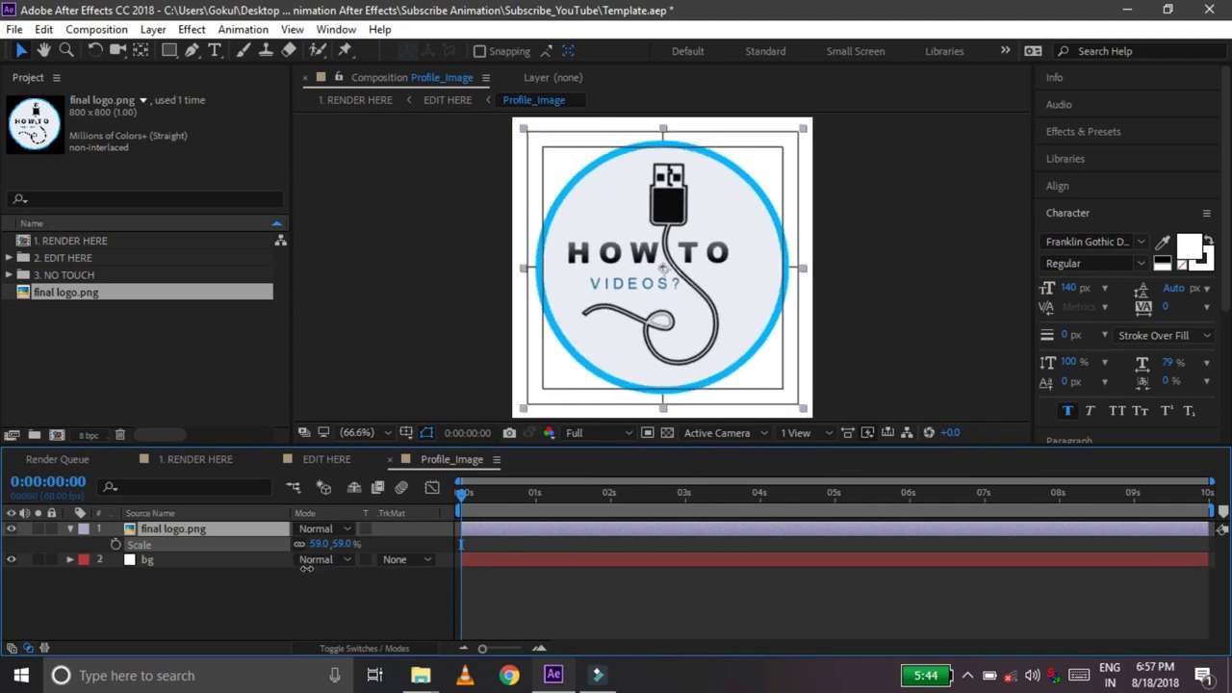
# Rescale the Profile_Image logo to about 67% and check it in the EDIT HERE banner.
pyautogui.click(200, 460)
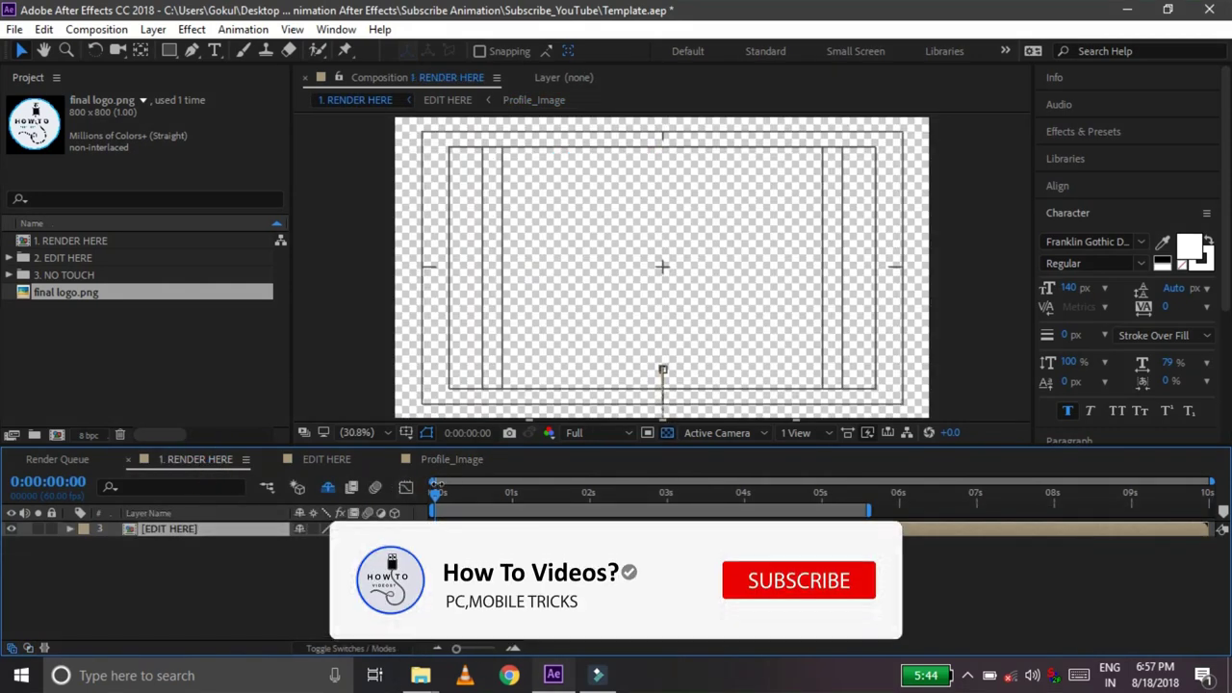
pyautogui.click(328, 460)
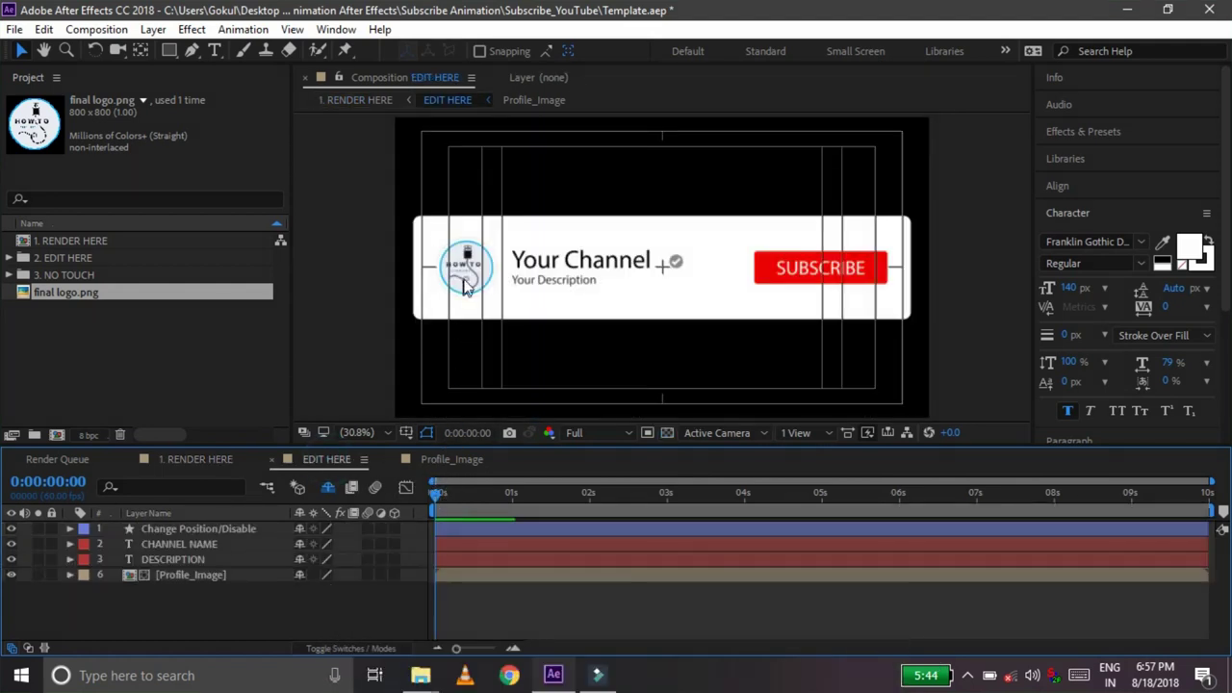
pyautogui.click(442, 458)
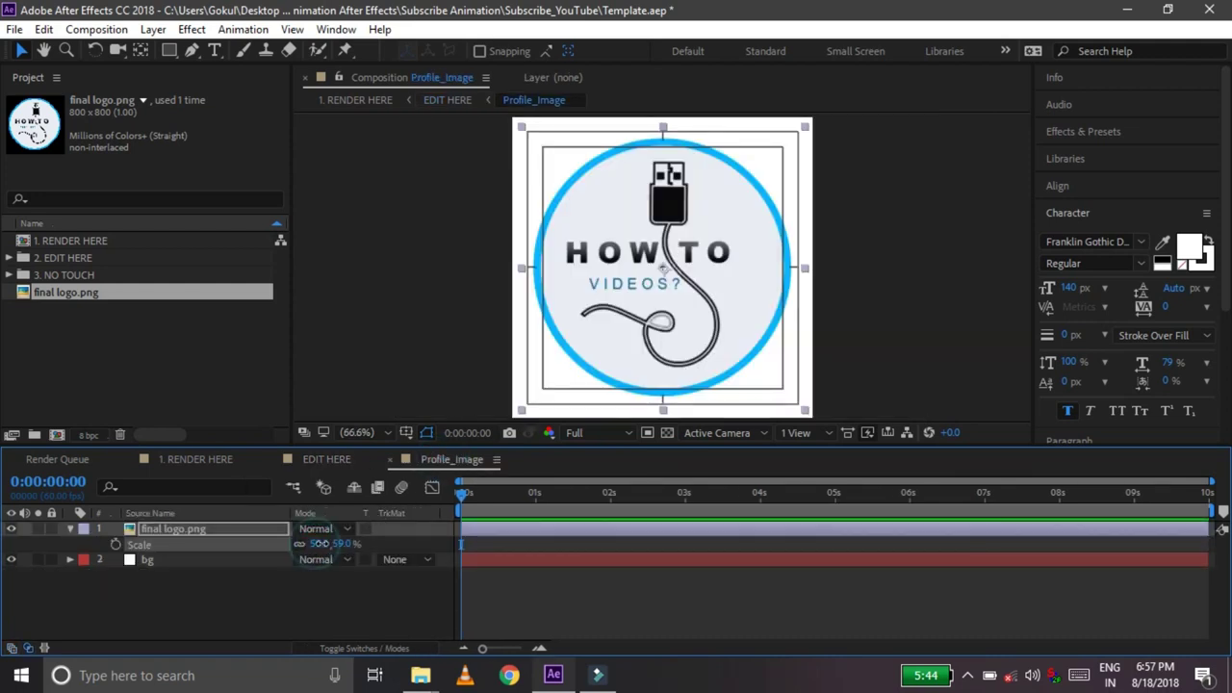
pyautogui.moveTo(328, 546); pyautogui.dragTo(341, 544)
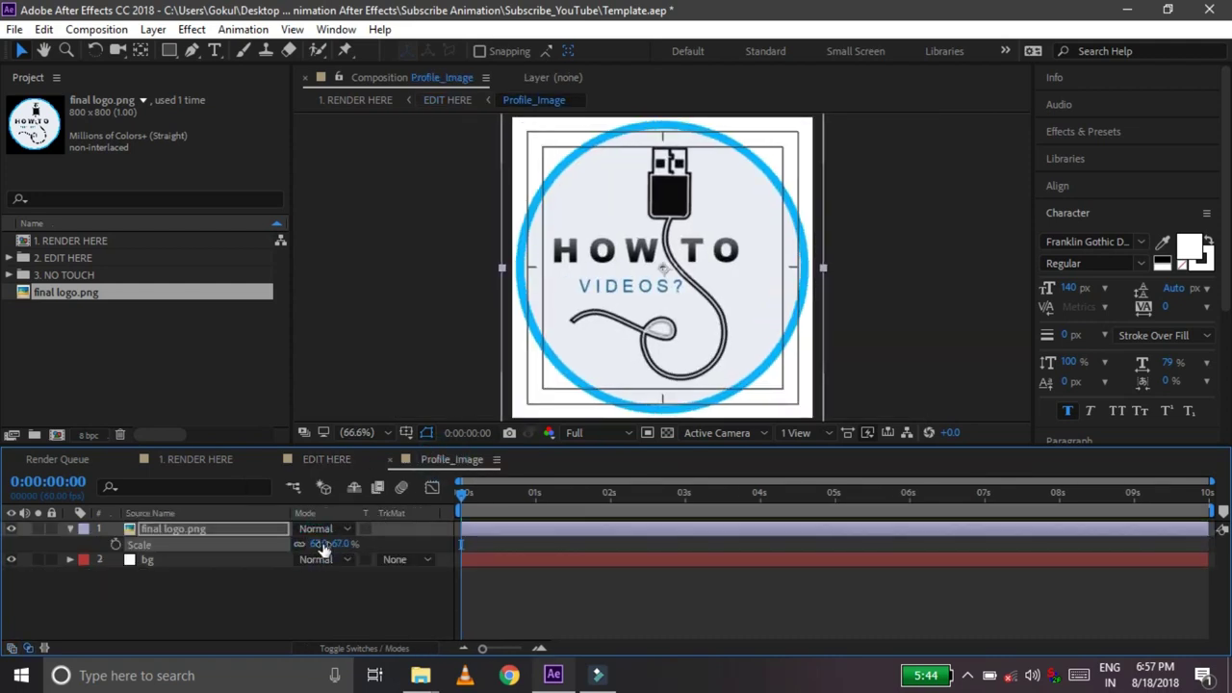
pyautogui.click(318, 462)
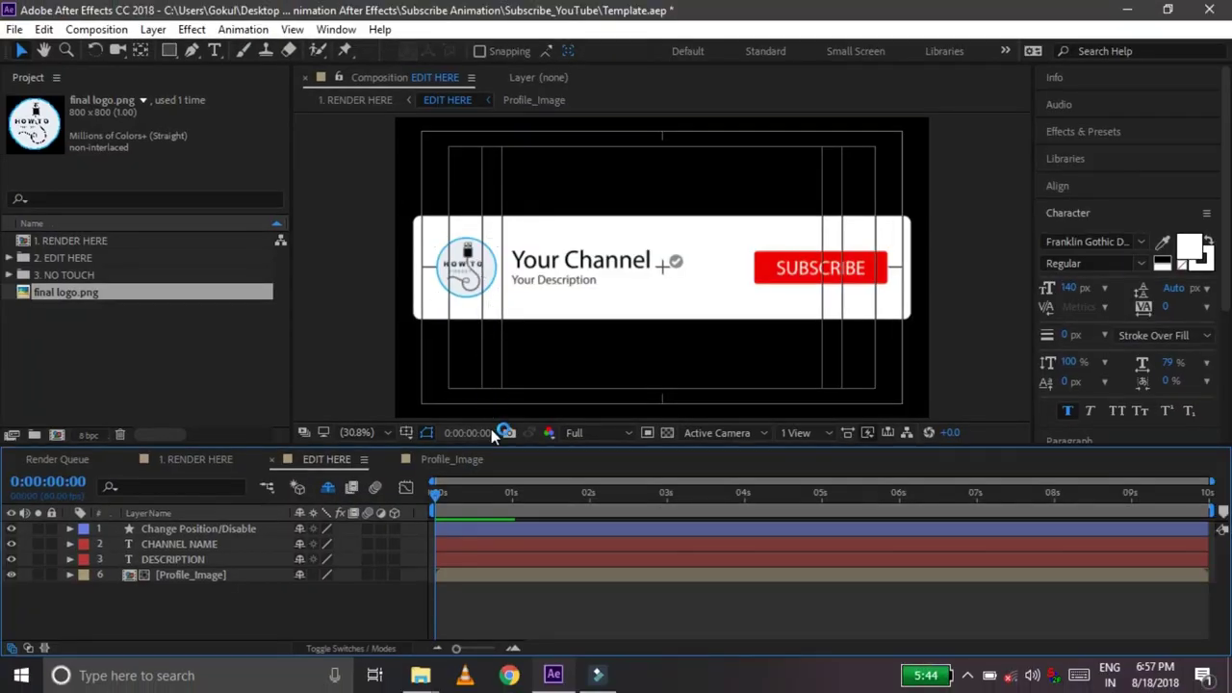
pyautogui.click(219, 459)
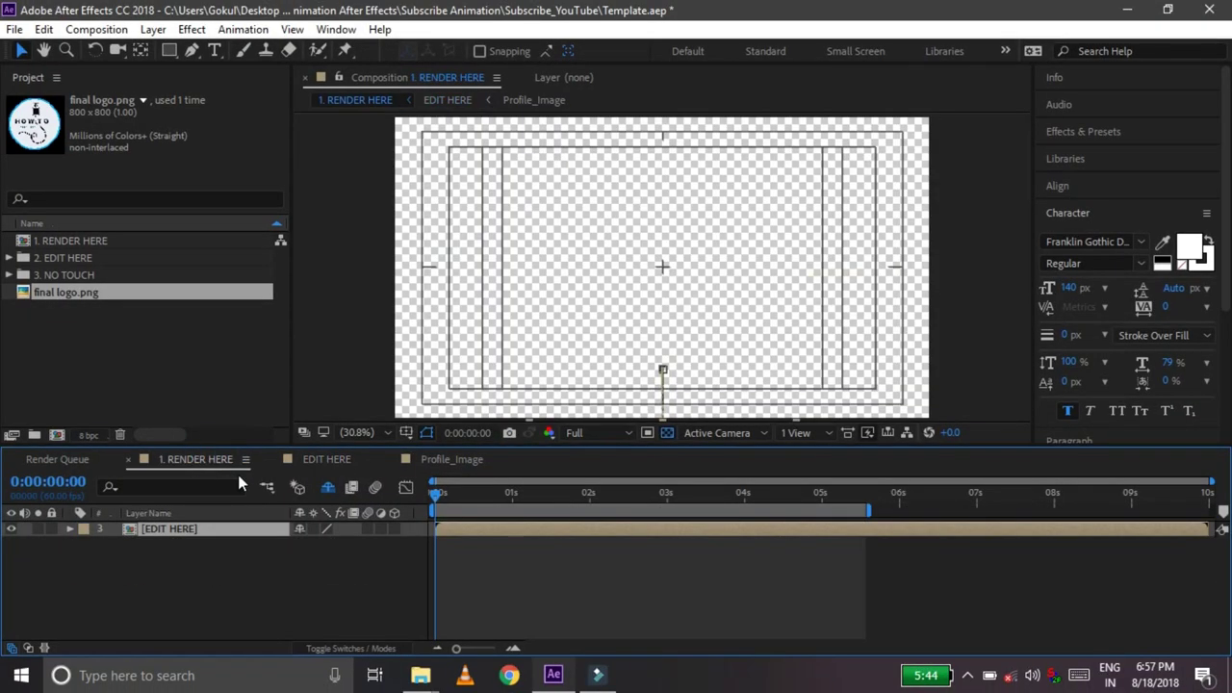
pyautogui.click(292, 456)
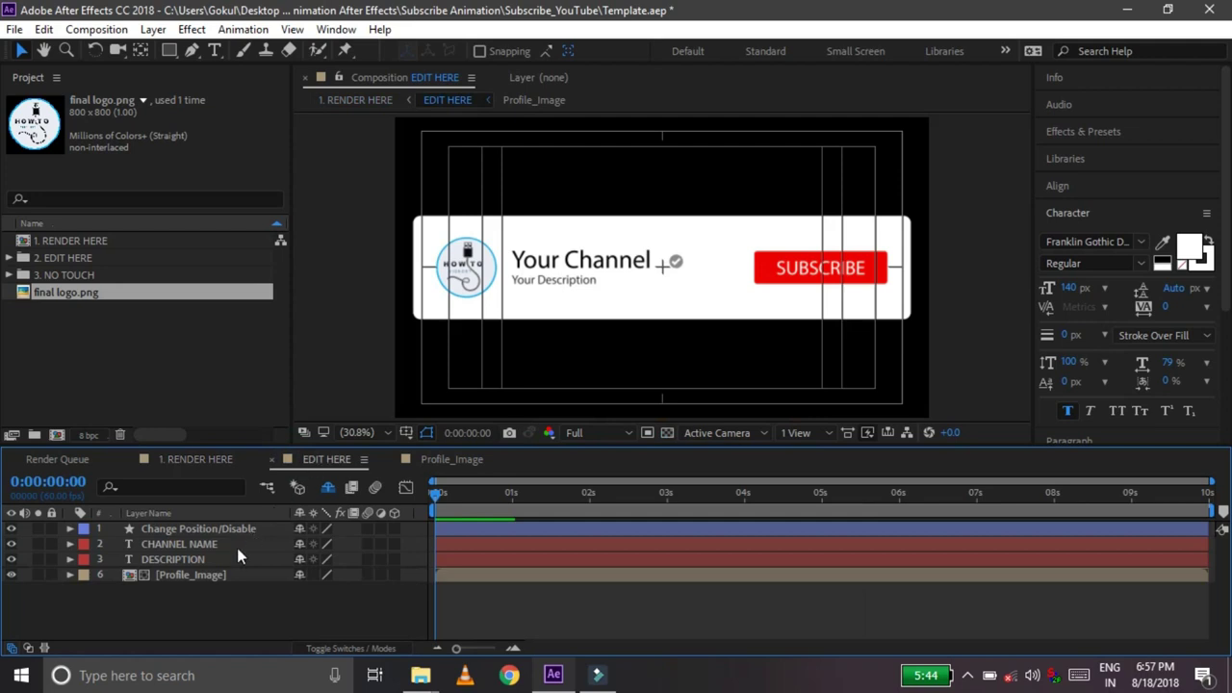
# Retype the CHANNEL NAME layer's text as 'How To Videos?'.
pyautogui.doubleClick(212, 544)
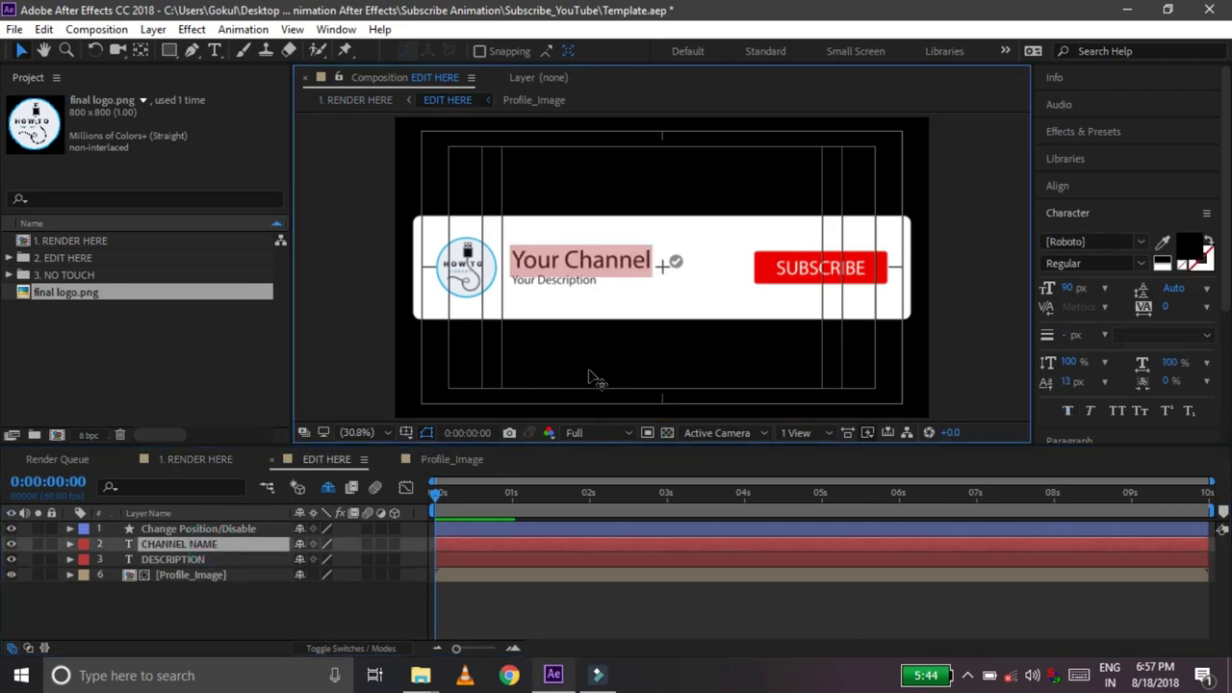
pyautogui.press('Left')
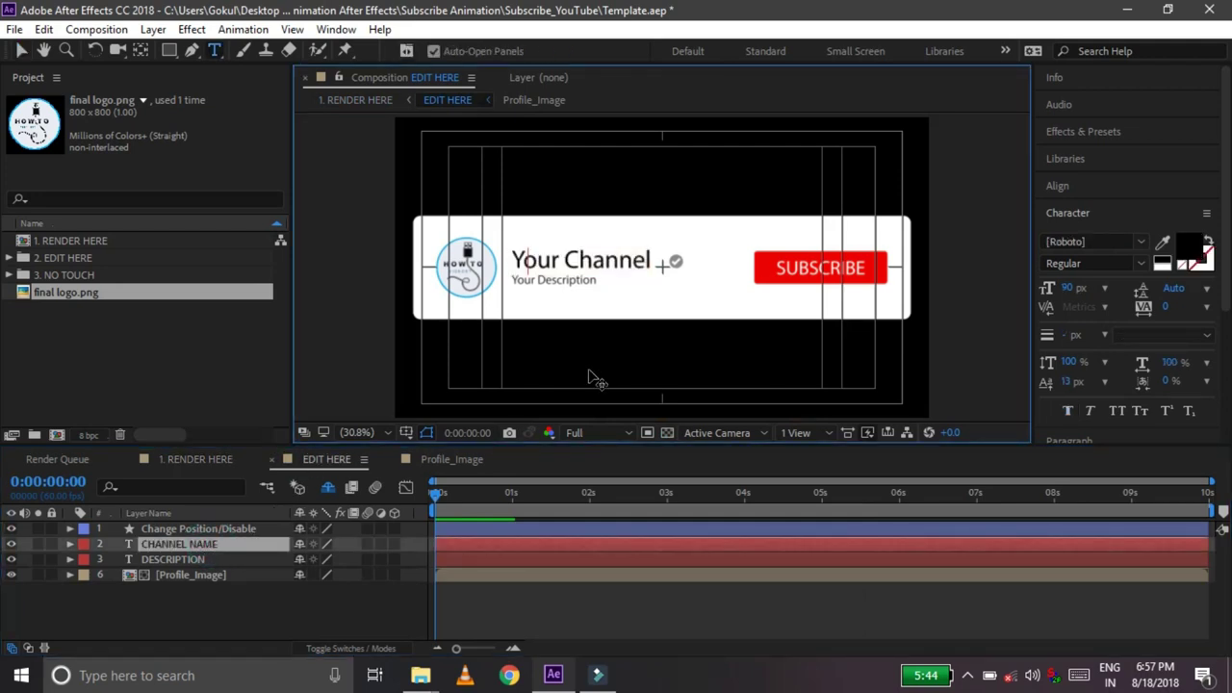
pyautogui.hotkey('ctrl', 'a')
pyautogui.write('H')
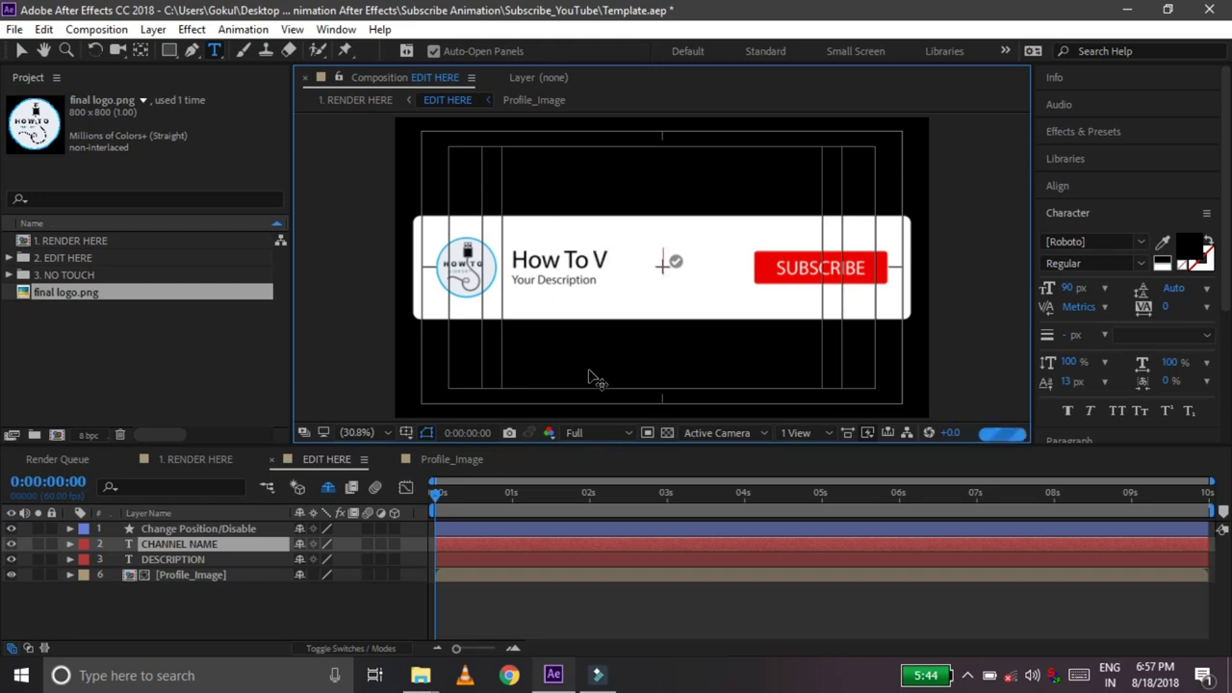
pyautogui.write('ideos?')
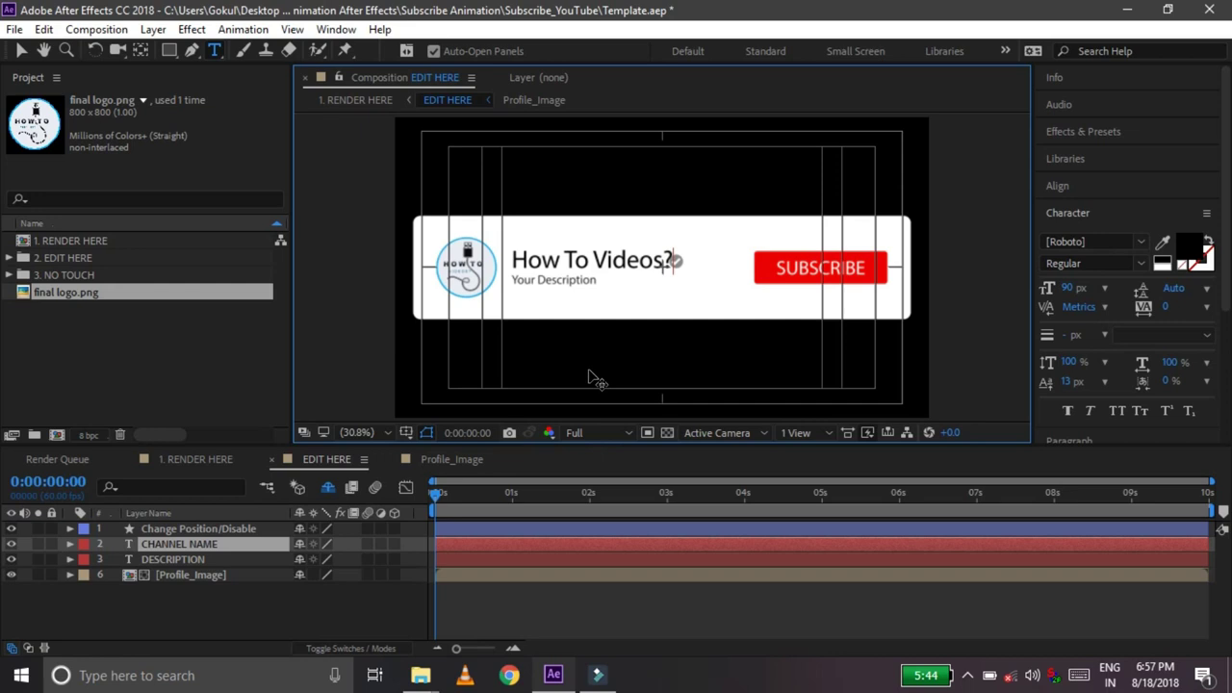
# Rewrite the DESCRIPTION layer to read 'Mobile PC Tricks' and exit text editing.
pyautogui.click(204, 560)
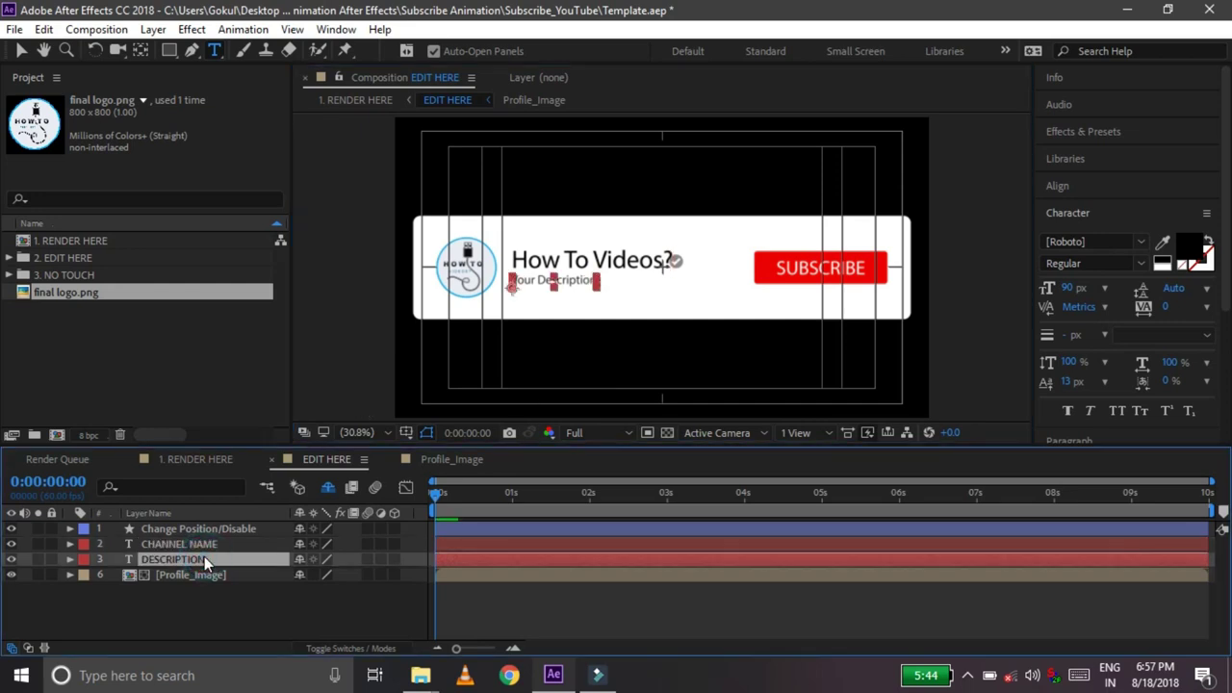
pyautogui.doubleClick(205, 558)
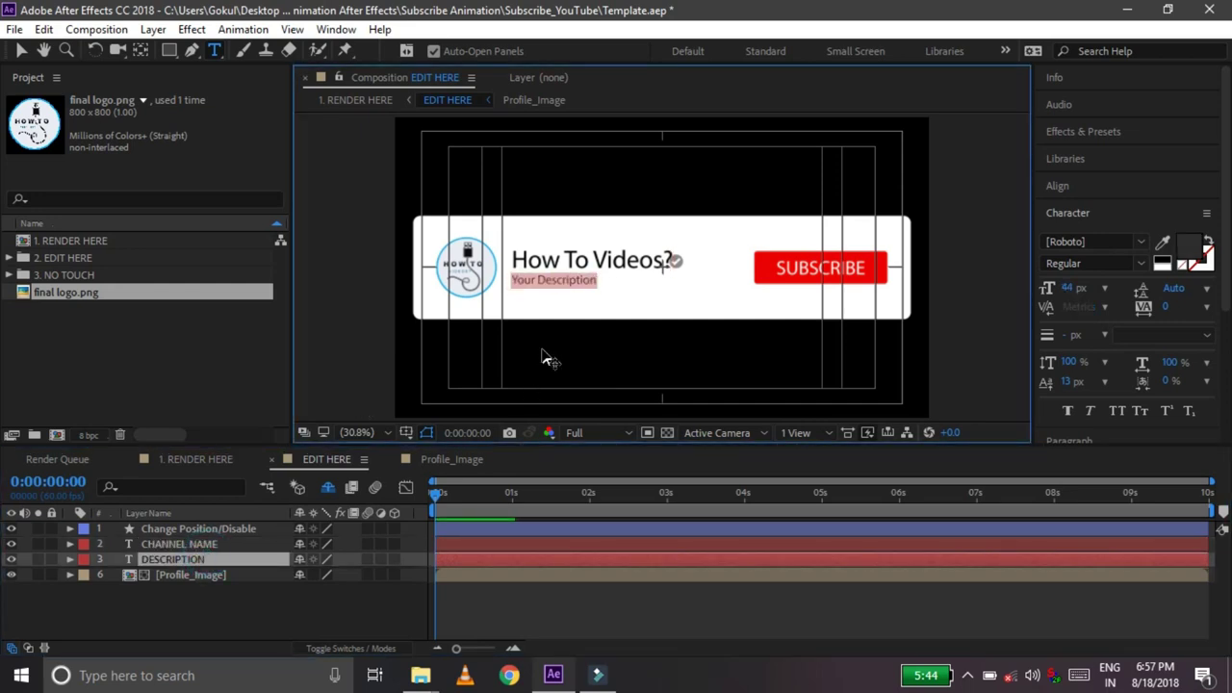
pyautogui.press('Home')
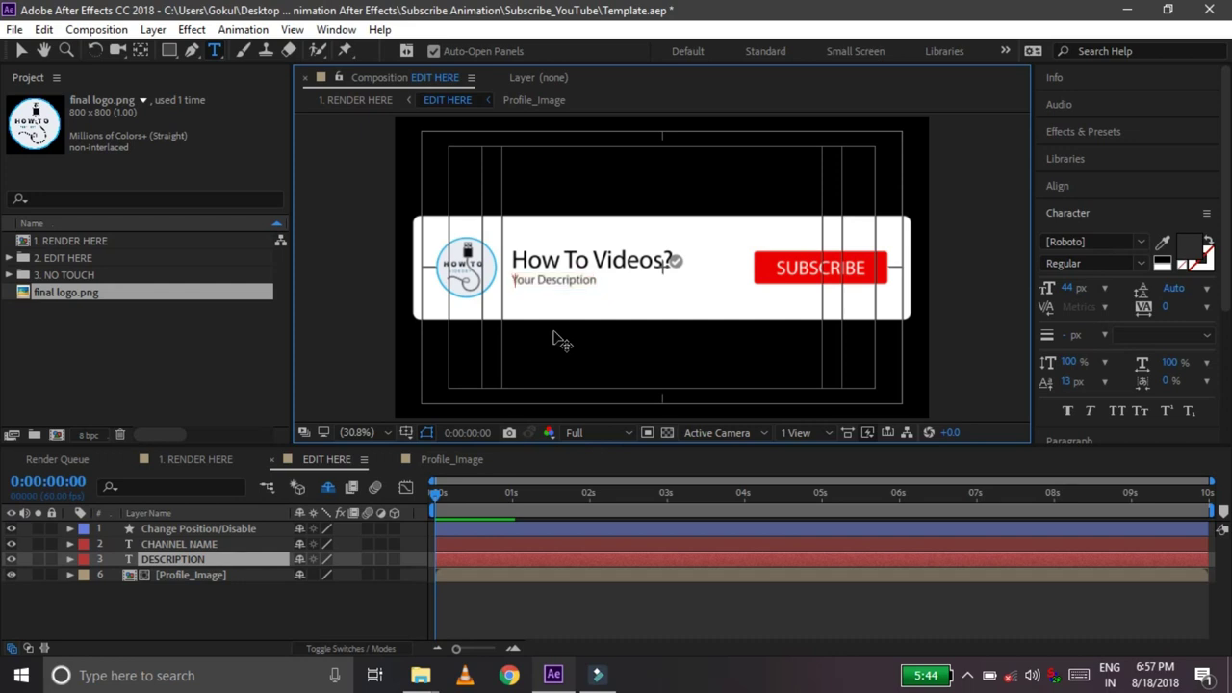
pyautogui.hotkey('shift', 'End')
pyautogui.press('Delete')
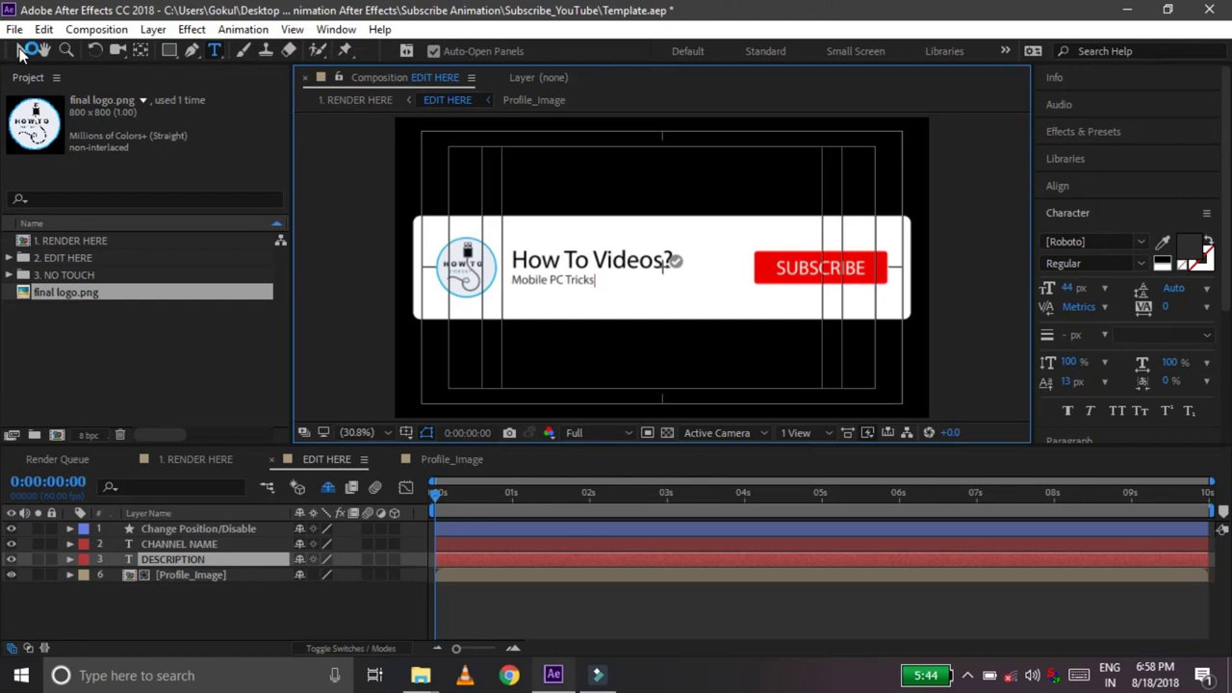
pyautogui.click(20, 56)
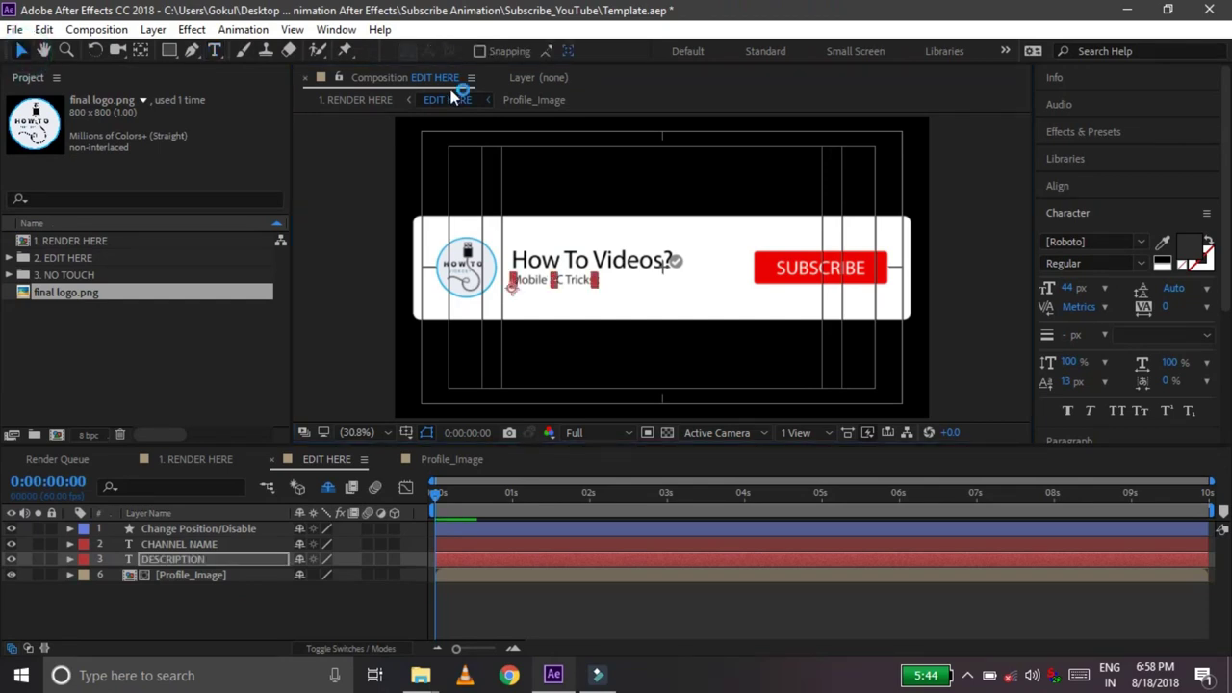
# Stretch the 'PC ,MOBILE TRICKS' description wider, undo back to normal width, then switch to 1. RENDER HERE.
pyautogui.click(677, 264)
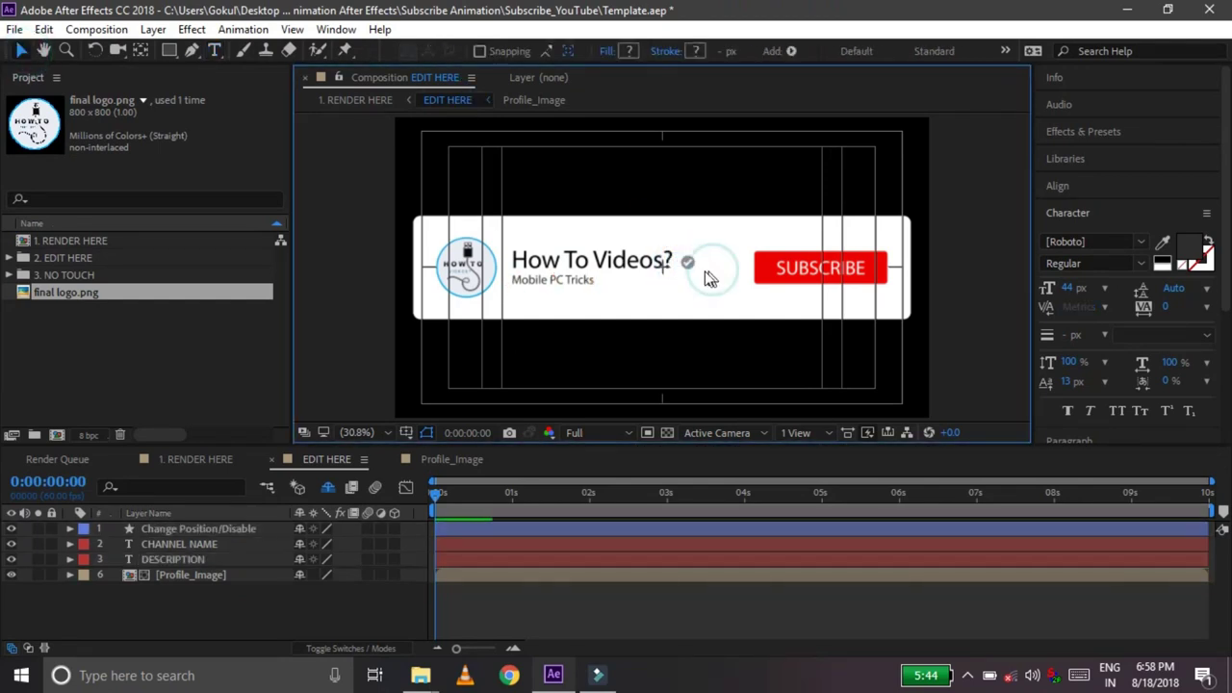
pyautogui.click(628, 282)
pyautogui.moveTo(588, 291); pyautogui.dragTo(586, 289)
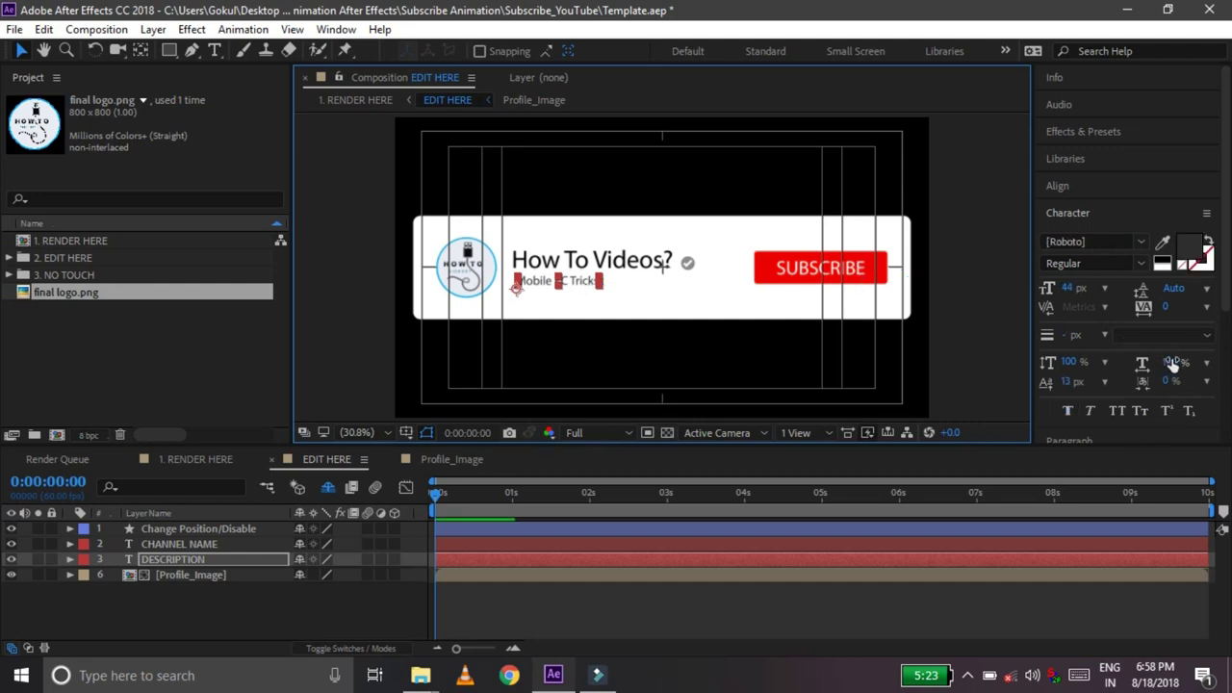
pyautogui.moveTo(1171, 364); pyautogui.dragTo(1183, 358)
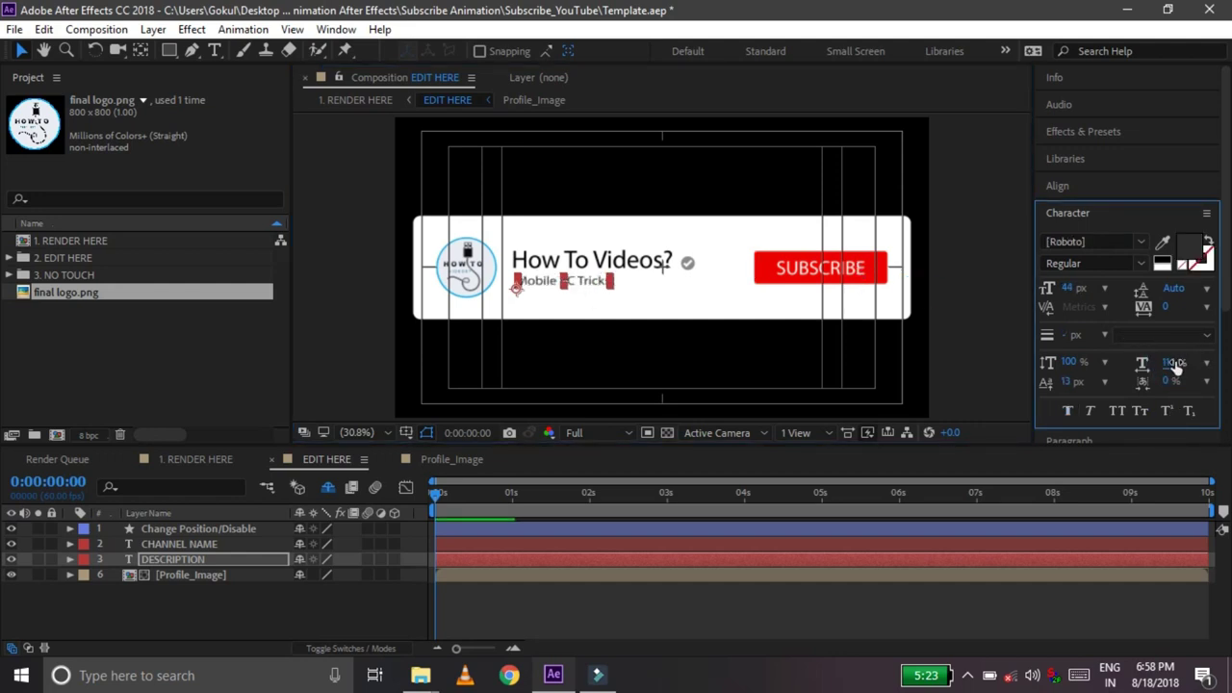
pyautogui.moveTo(1183, 358); pyautogui.dragTo(1185, 366)
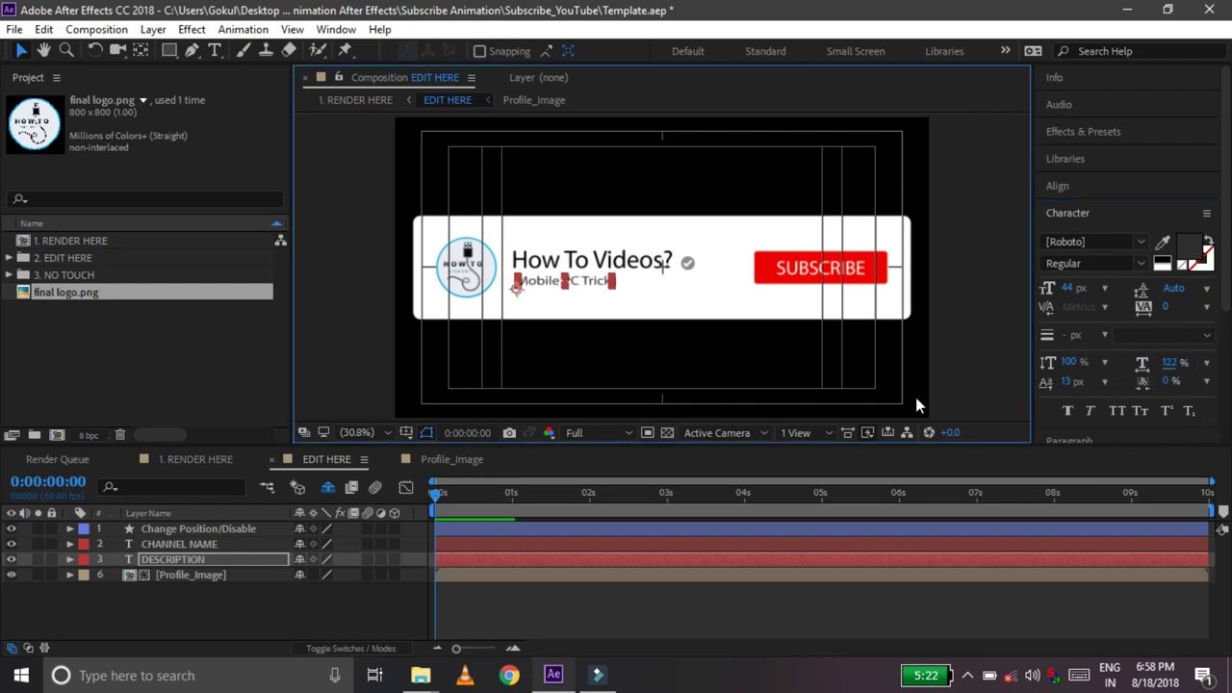
pyautogui.hotkey('ctrl', 'z')
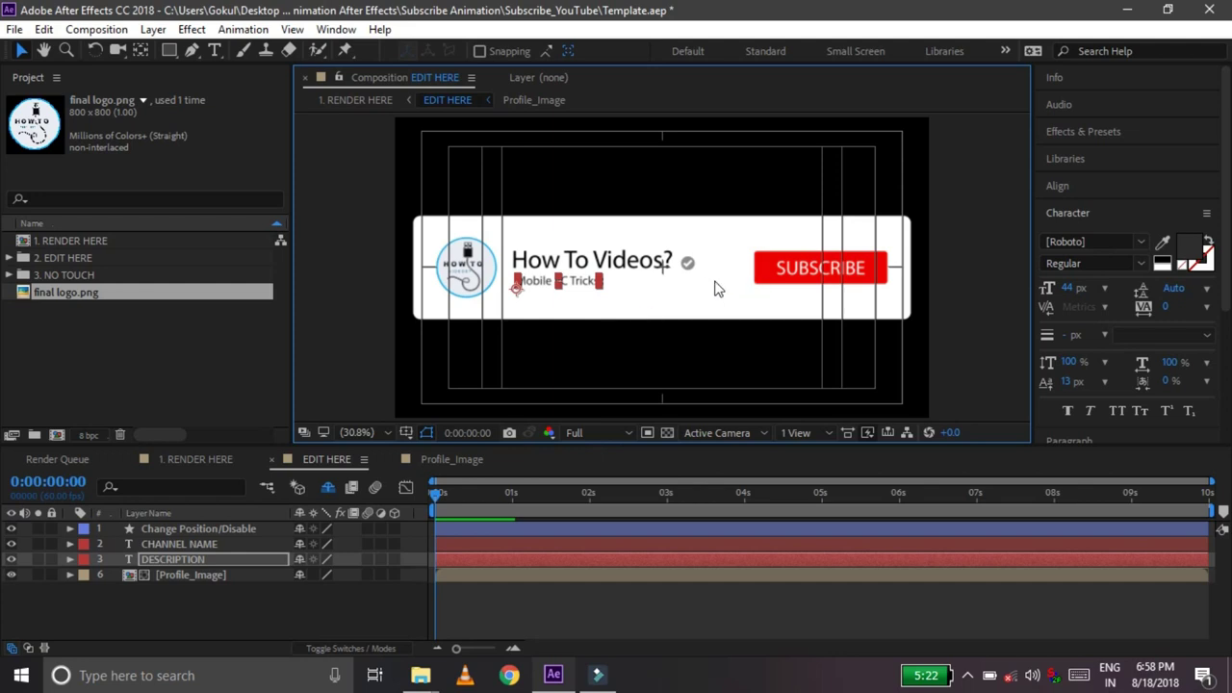
pyautogui.click(201, 456)
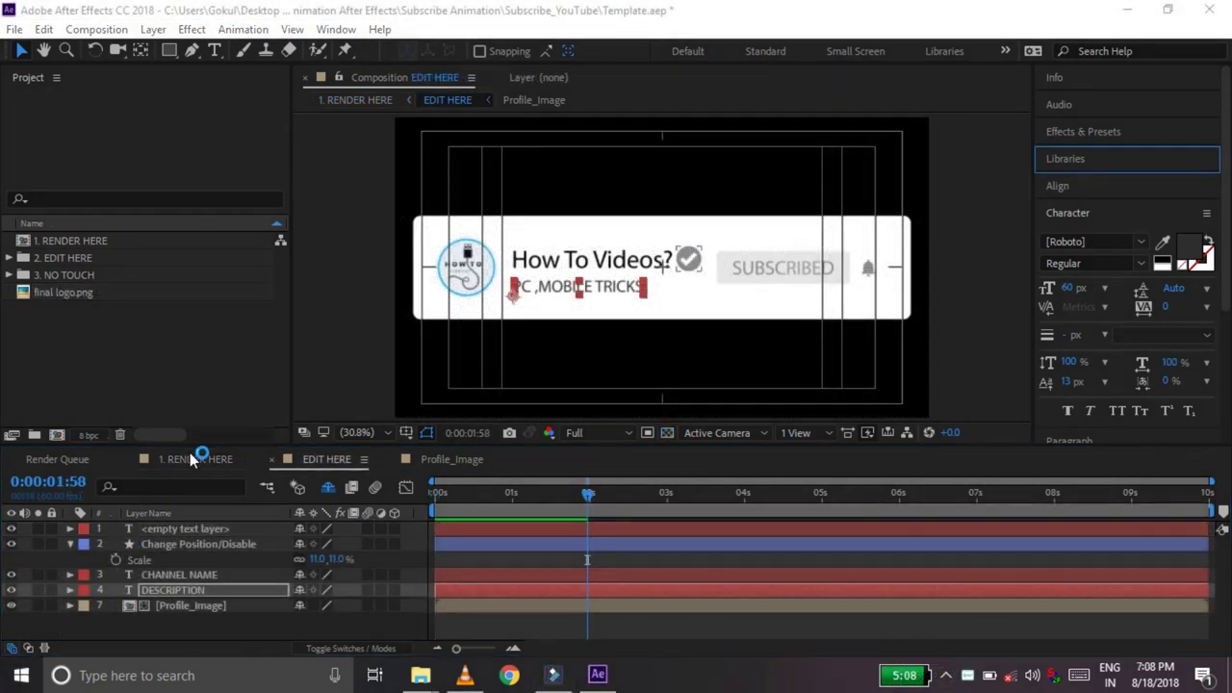
pyautogui.click(193, 460)
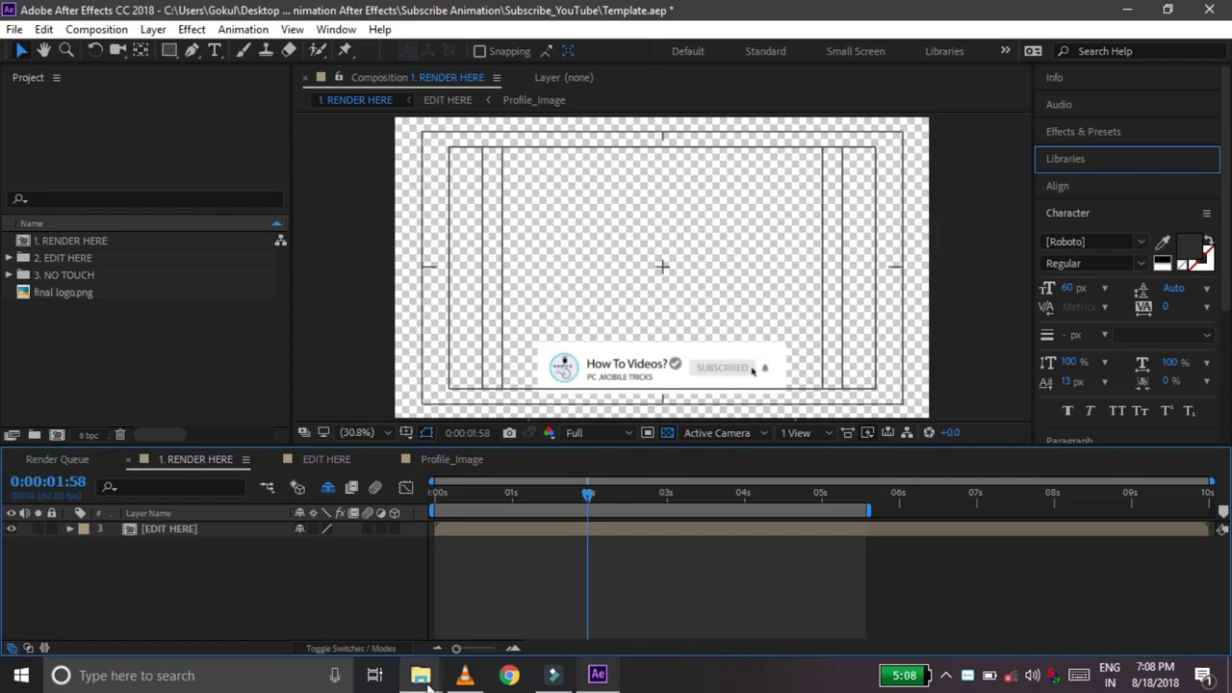
pyautogui.moveTo(421, 675)
pyautogui.click(274, 602)
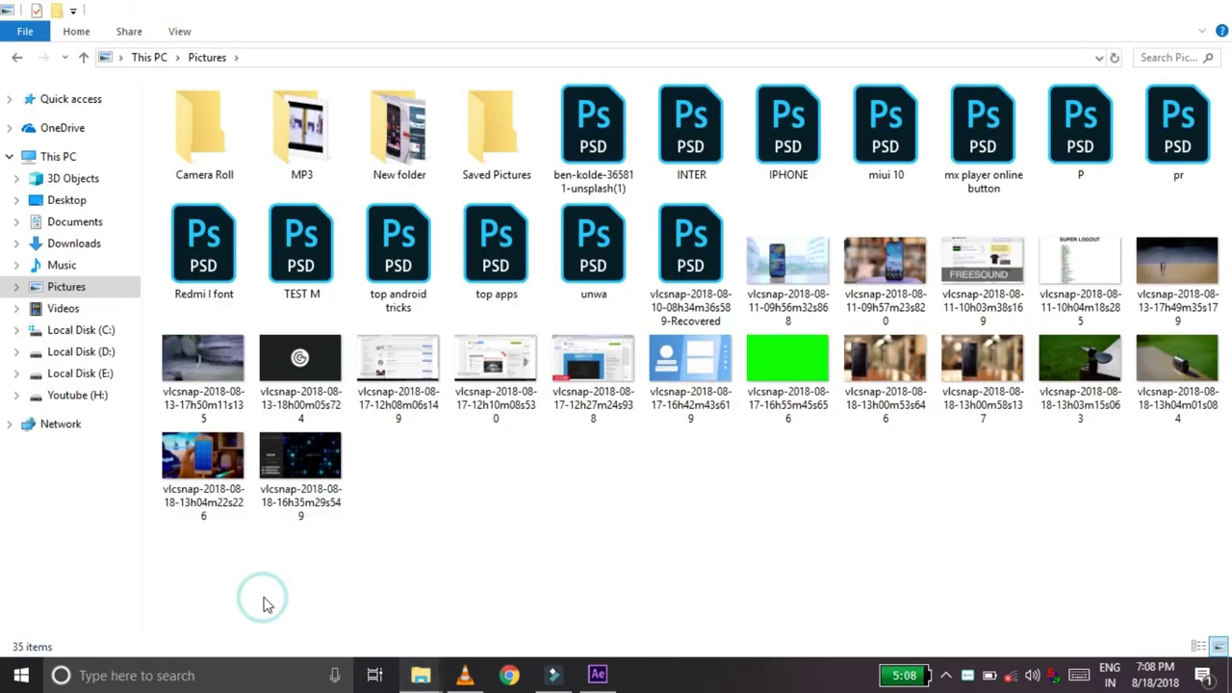
pyautogui.click(780, 390)
pyautogui.moveTo(781, 389)
pyautogui.mouseDown()
pyautogui.moveTo(587, 625)
pyautogui.moveTo(602, 678)
pyautogui.moveTo(235, 385)
pyautogui.mouseUp()
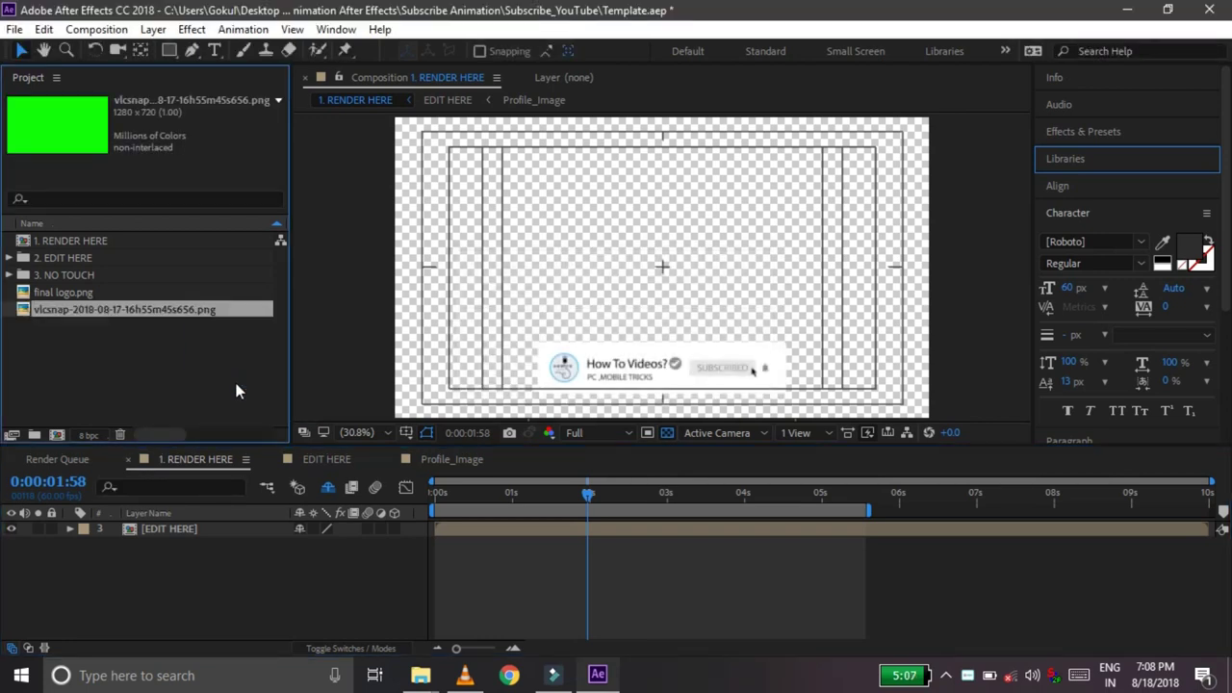
# Place the green vlcsnap layer below EDIT HERE, scale it to 161%, and return to the start.
pyautogui.moveTo(201, 307); pyautogui.dragTo(208, 546)
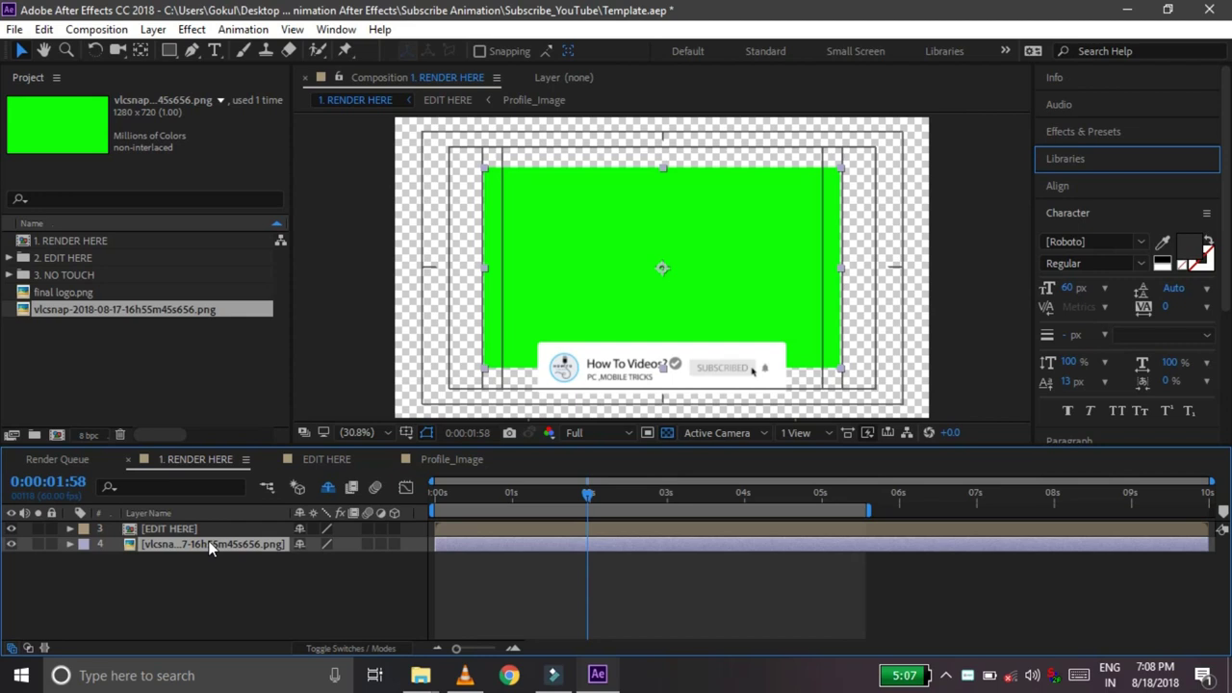
pyautogui.click(226, 543)
pyautogui.press('s')
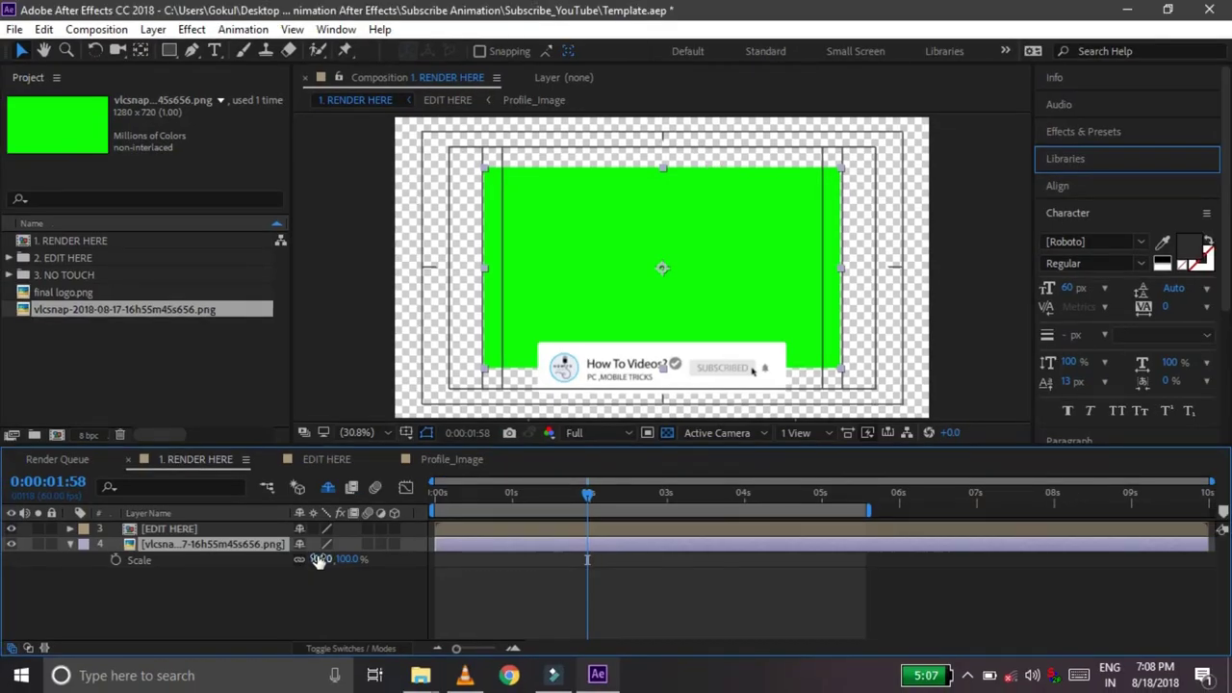
pyautogui.moveTo(318, 561); pyautogui.dragTo(381, 568)
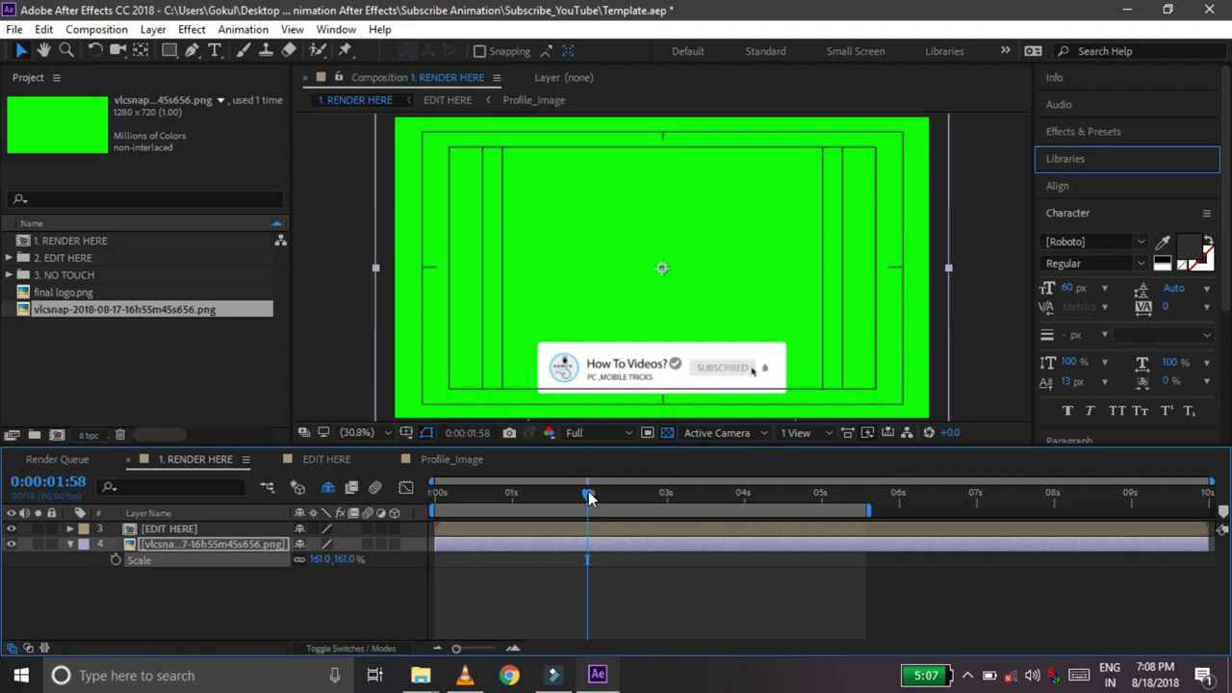
pyautogui.moveTo(589, 497); pyautogui.dragTo(428, 507)
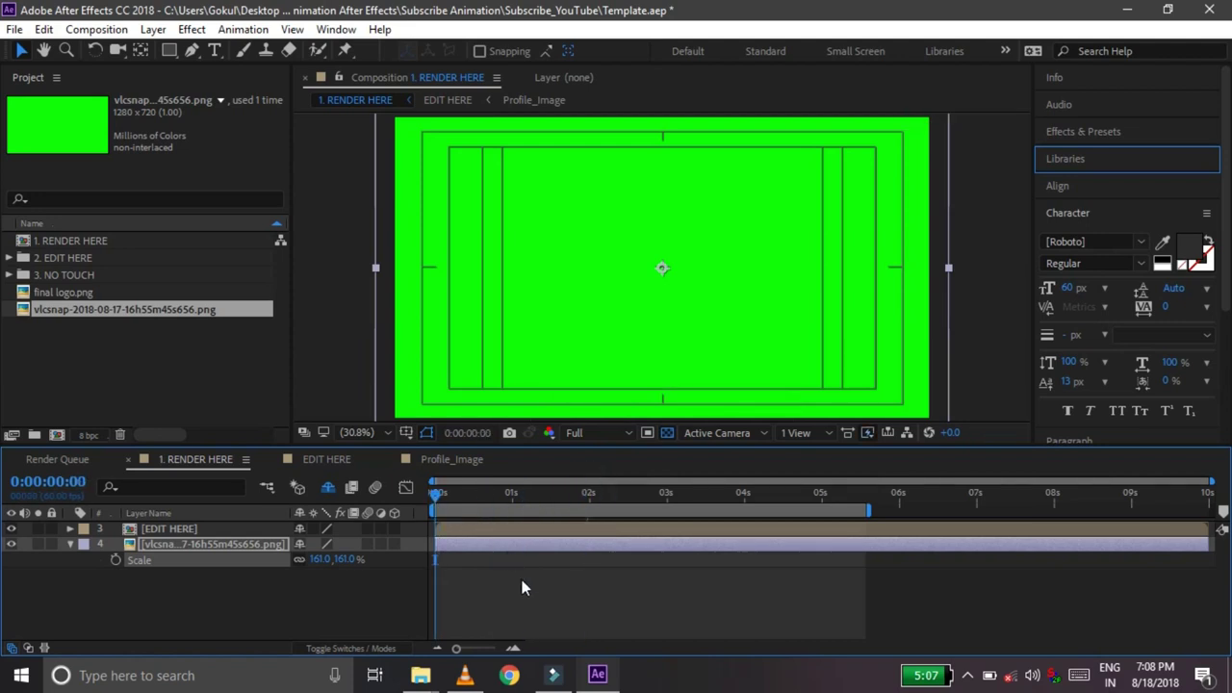
pyautogui.press('space')
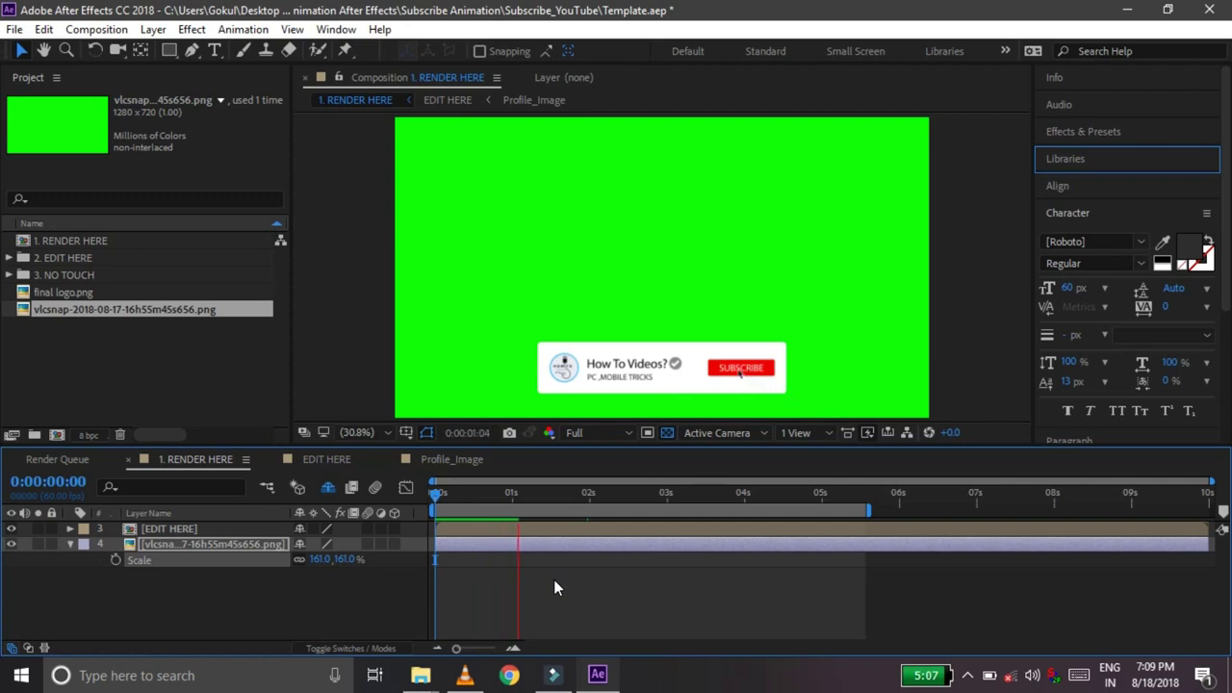
pyautogui.press('space')
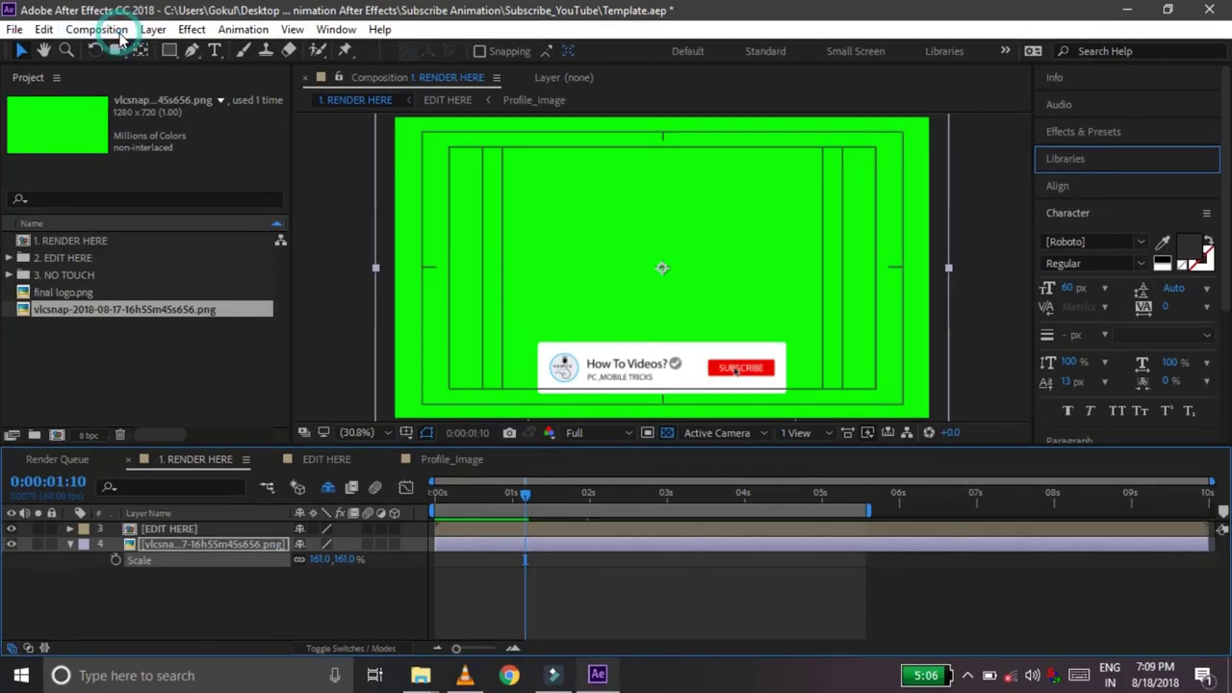
# Add 1. RENDER HERE to the Render Queue and render it as a Lossless AVI.
pyautogui.click(109, 31)
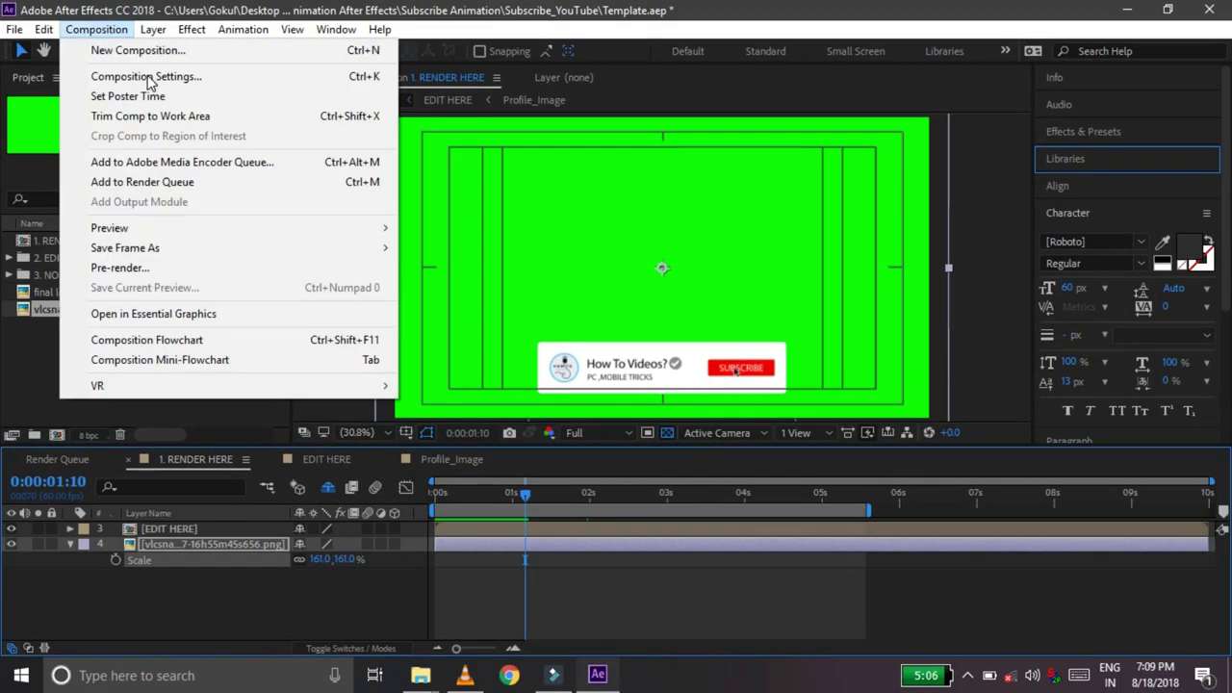
pyautogui.click(176, 183)
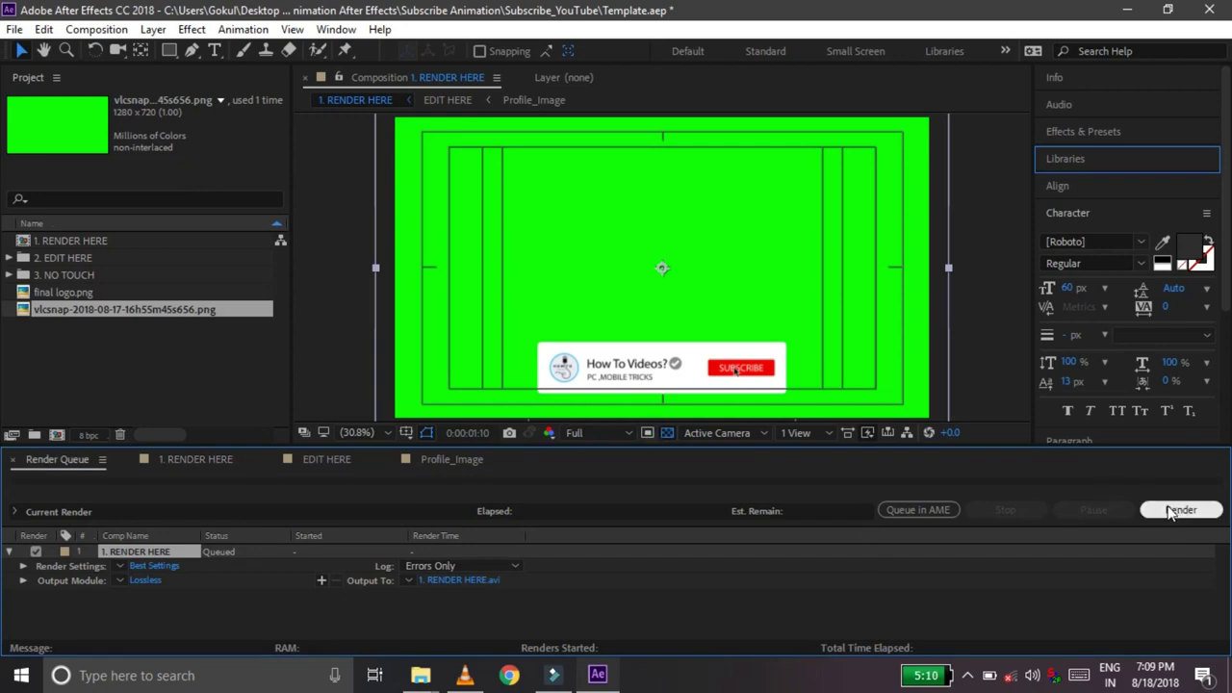
pyautogui.click(1170, 511)
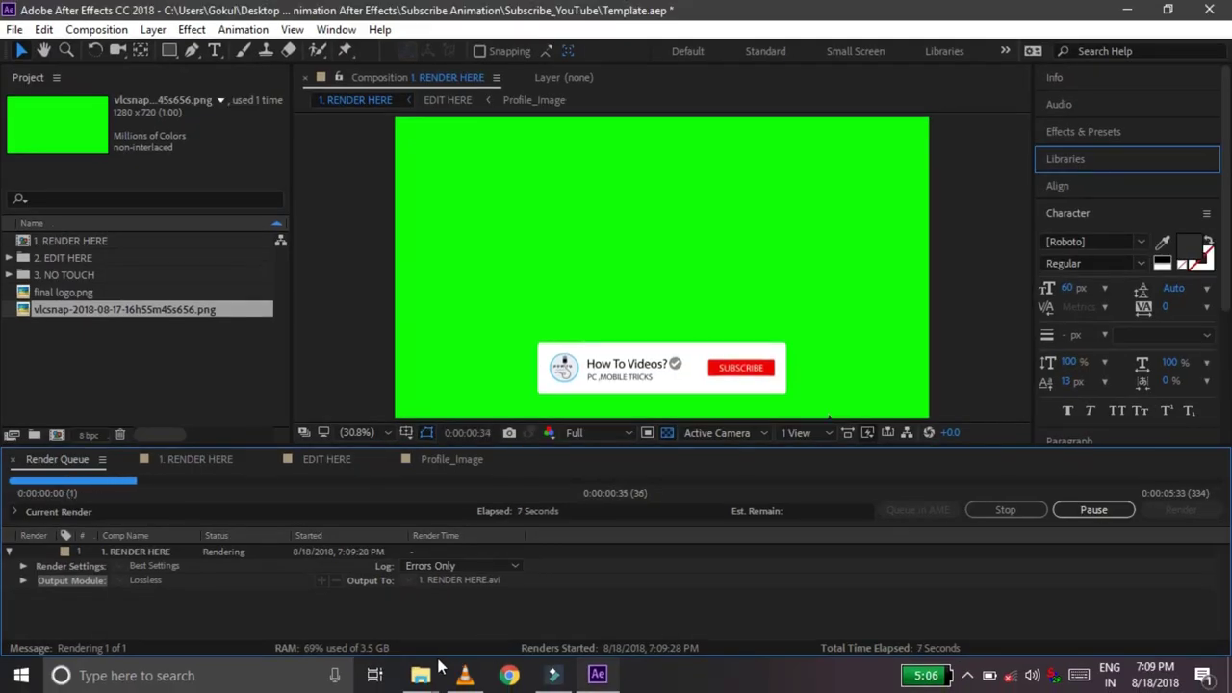
# Replay sample 3.avi in VLC, then return to After Effects' ongoing render.
pyautogui.click(465, 675)
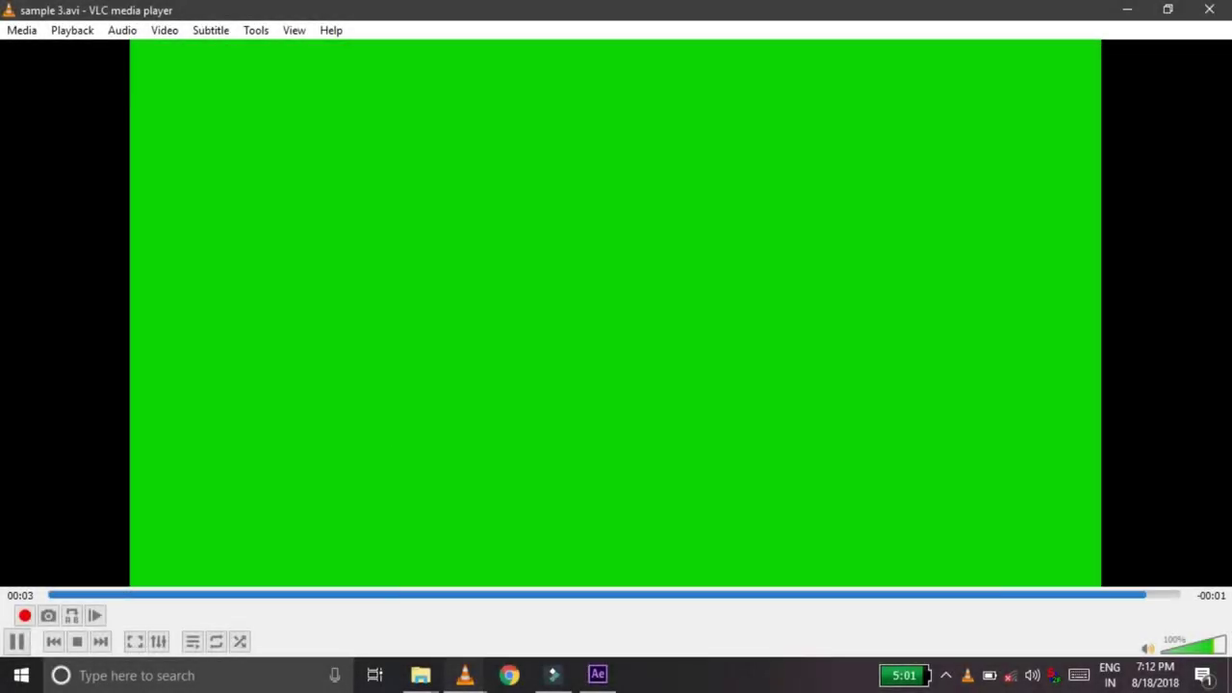
pyautogui.press('space')
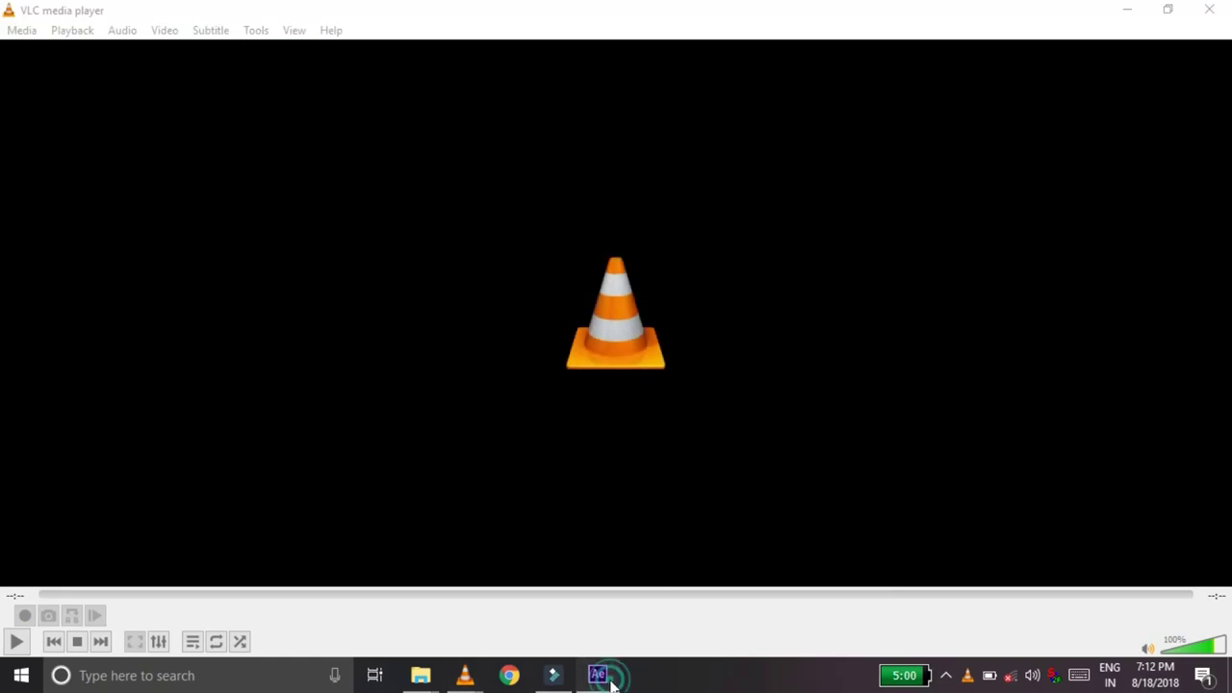
pyautogui.click(609, 680)
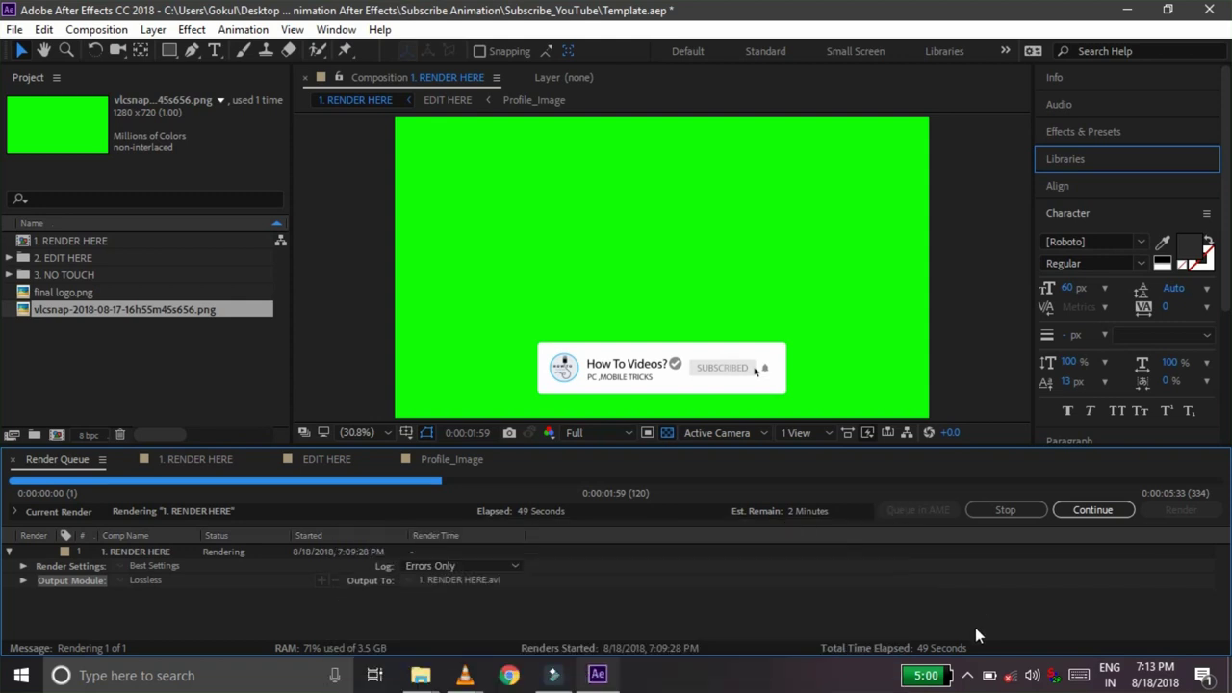
# Stop the Wondershare screen recording from its hidden system-tray icon.
pyautogui.click(972, 667)
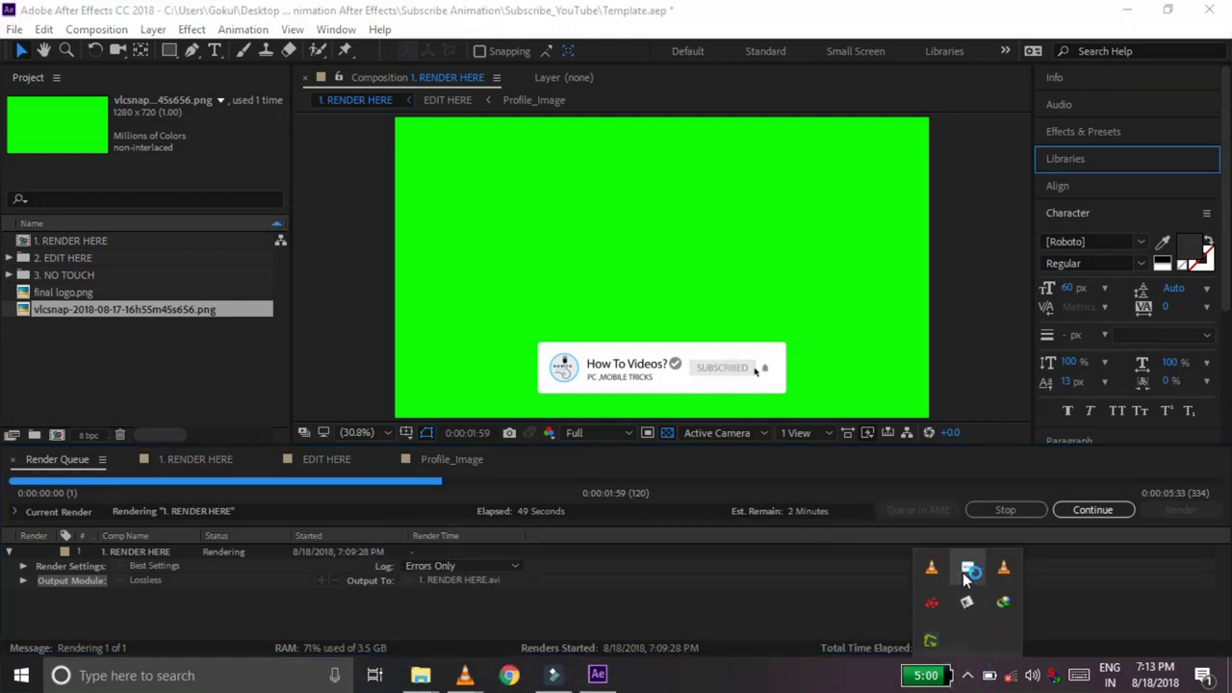
pyautogui.rightClick(967, 568)
pyautogui.click(1047, 494)
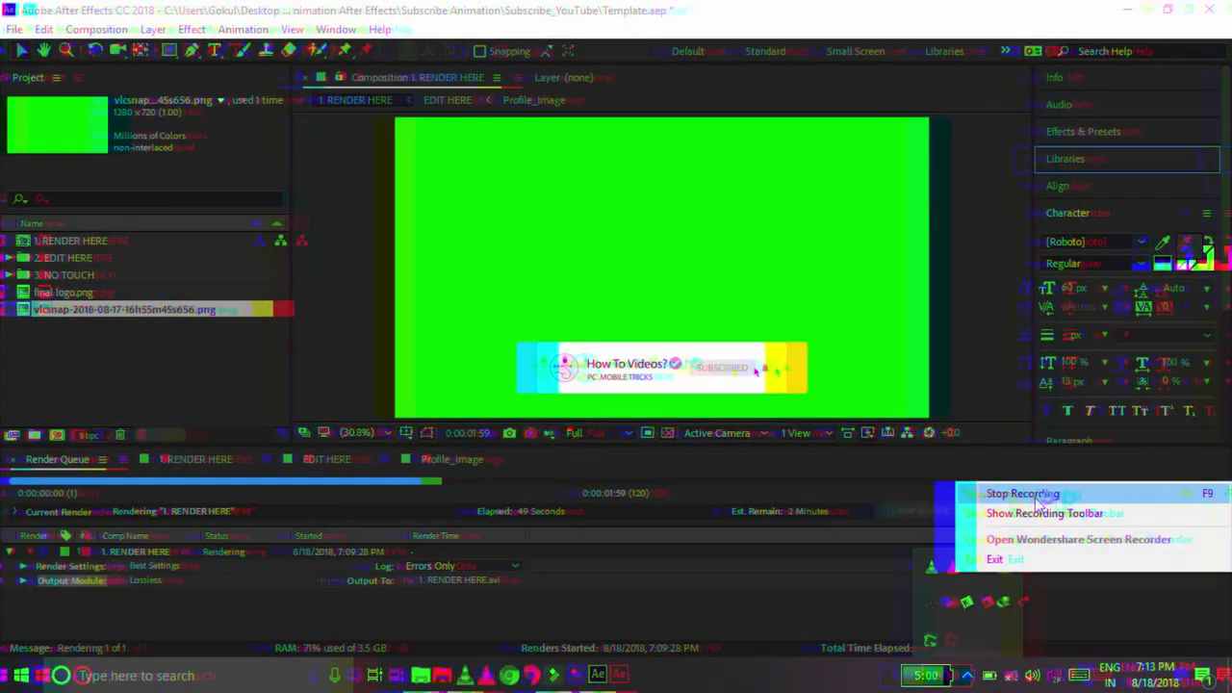